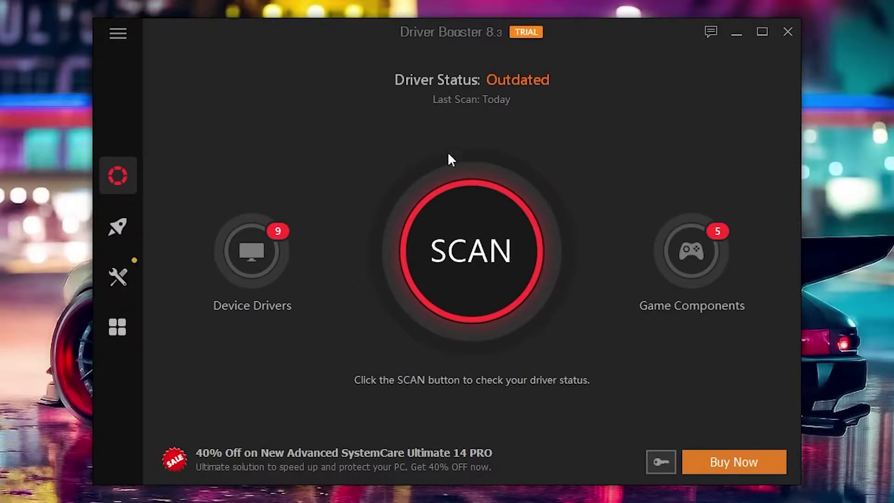
# Scan for outdated drivers, then select all outdated drivers and game components and try to update them together.
pyautogui.click(471, 261)
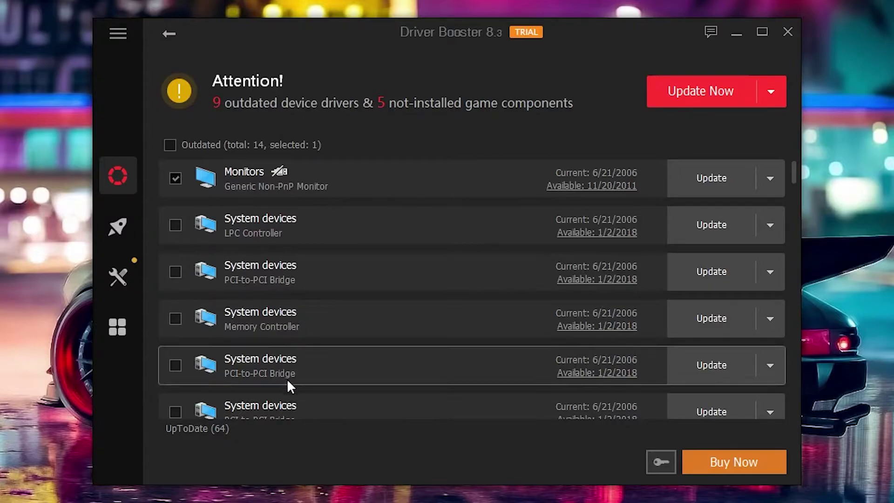
pyautogui.click(173, 144)
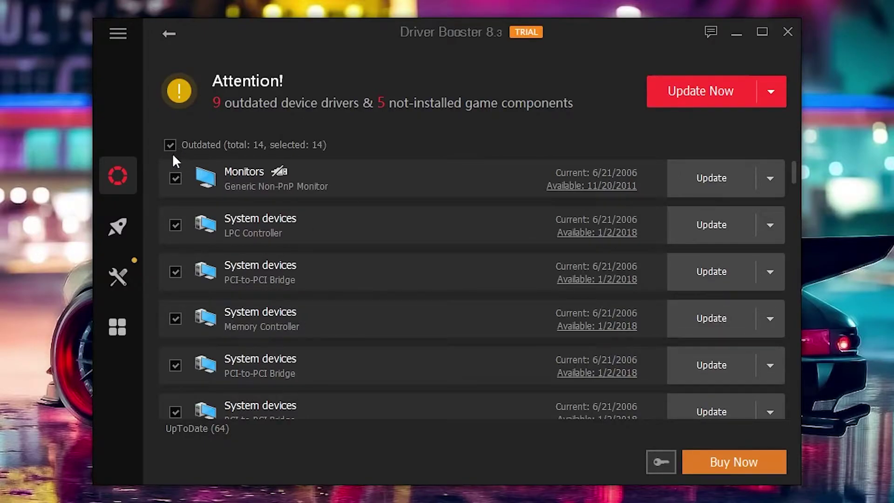
pyautogui.click(716, 90)
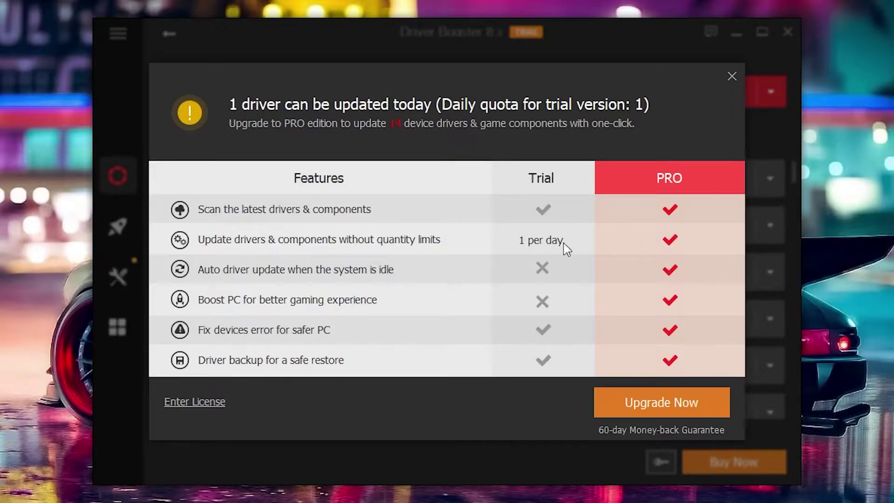
pyautogui.click(730, 77)
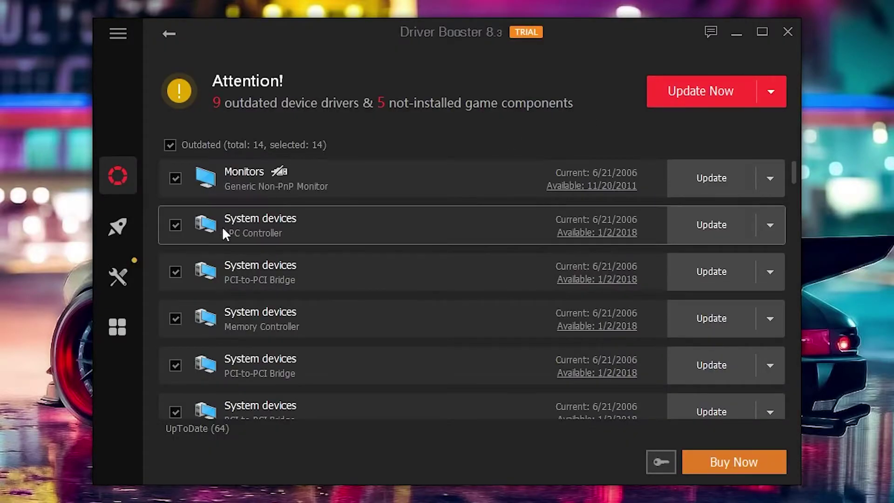
# Reselect all outdated items and look through the list of drivers and game components.
pyautogui.click(170, 143)
pyautogui.click(170, 143)
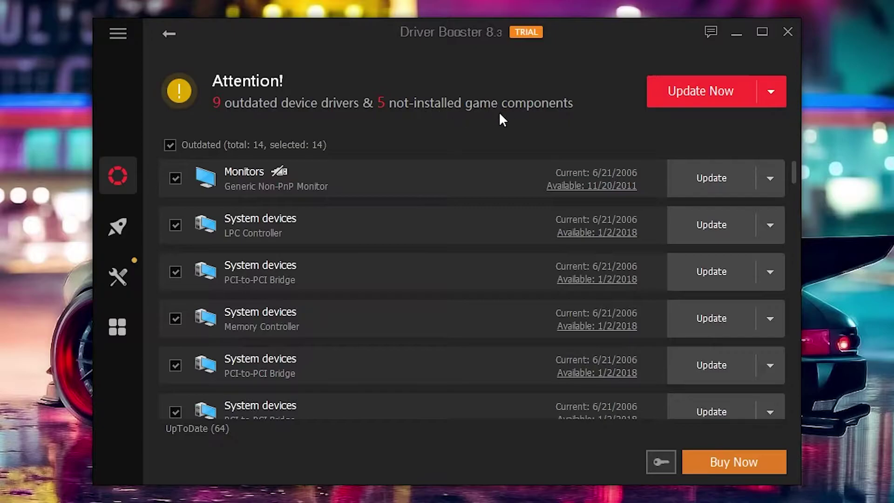
pyautogui.scroll(-8, 321, 216)
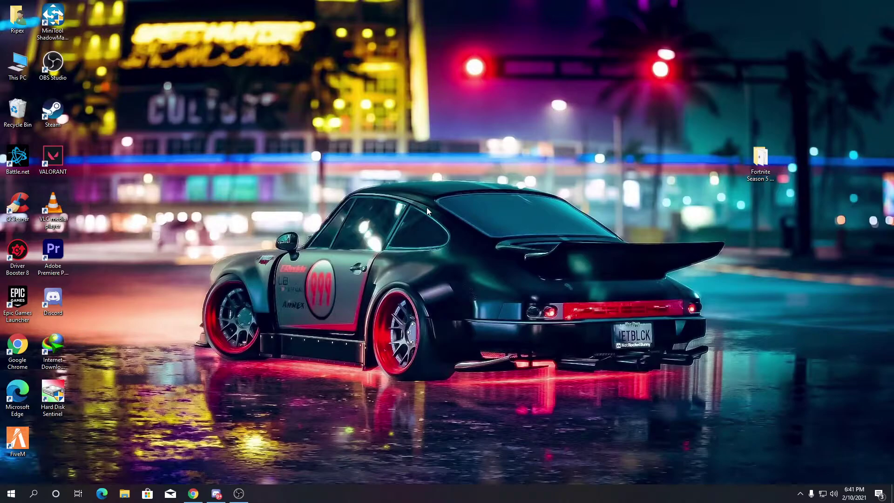
# Switch to Chrome, search Google for "amd drivers" and open the AMD Drivers and Support page.
pyautogui.click(193, 493)
pyautogui.click(126, 5)
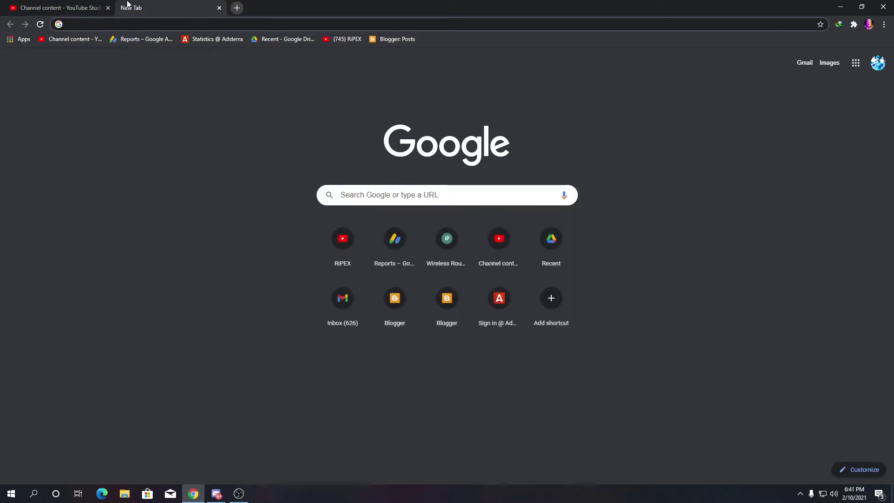
pyautogui.write('amd')
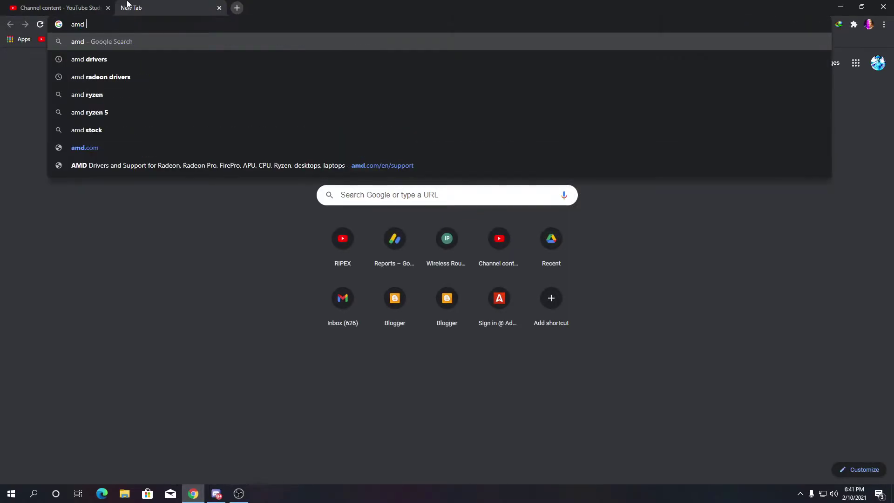
pyautogui.press('Down')
pyautogui.press('Return')
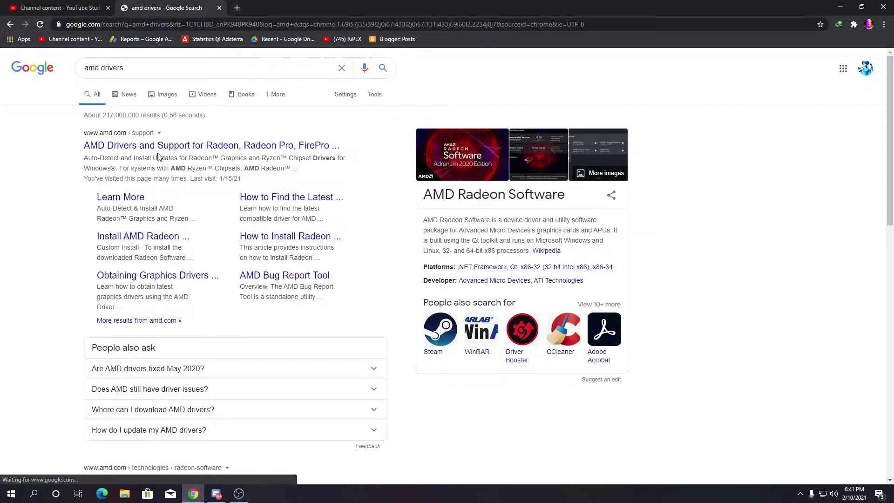
pyautogui.click(163, 145)
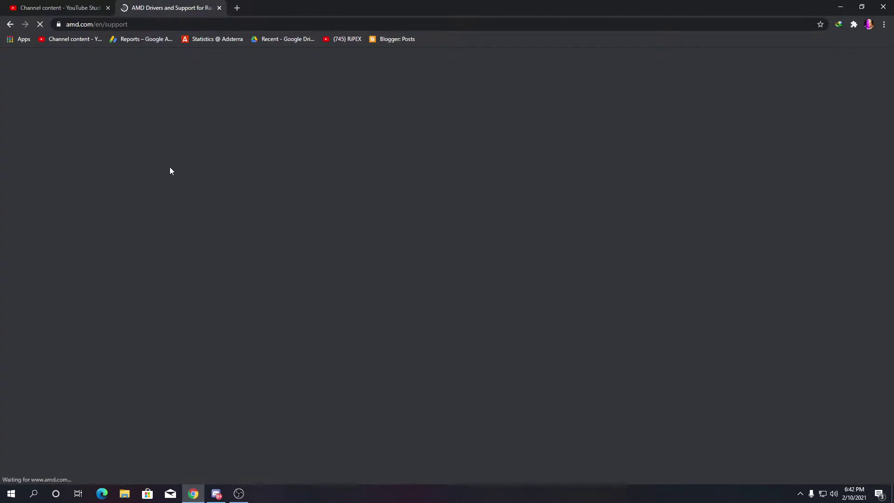
# Find the drivers for the AMD Radeon RX 5700 XT in the 5700 Series and expand Windows 10 - 64-Bit Edition.
pyautogui.scroll(-2, 241, 273)
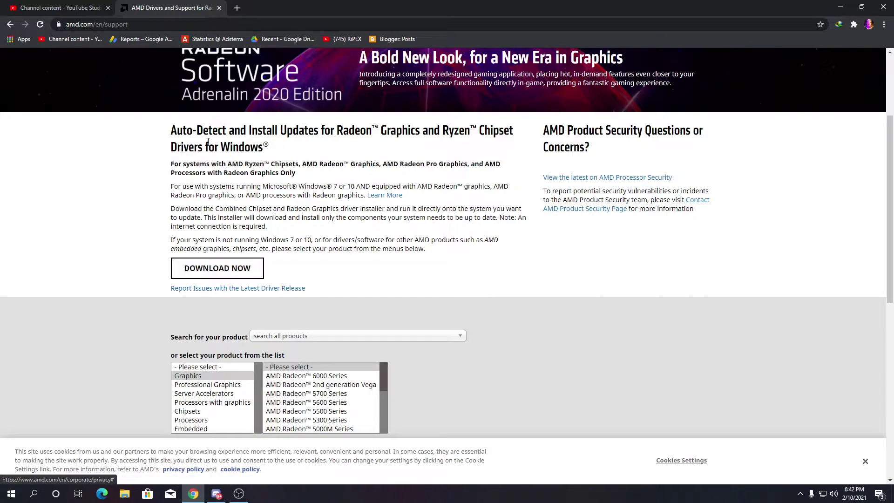
pyautogui.scroll(-2, 205, 147)
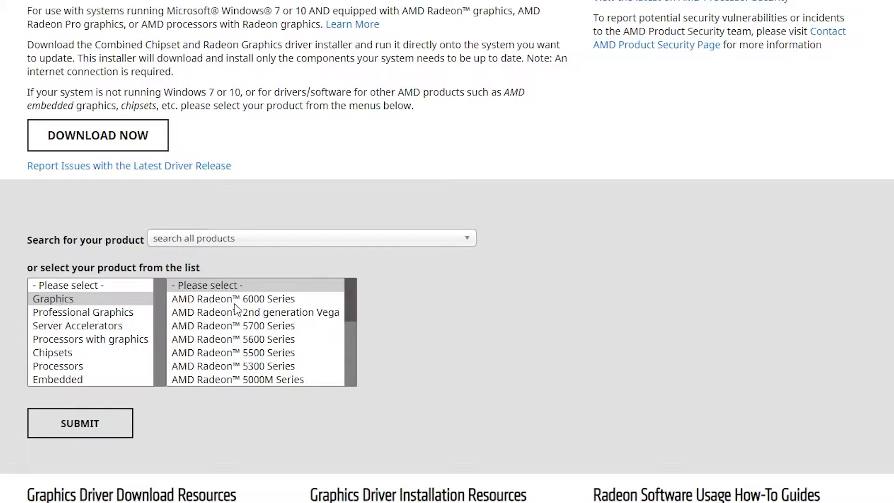
pyautogui.click(237, 325)
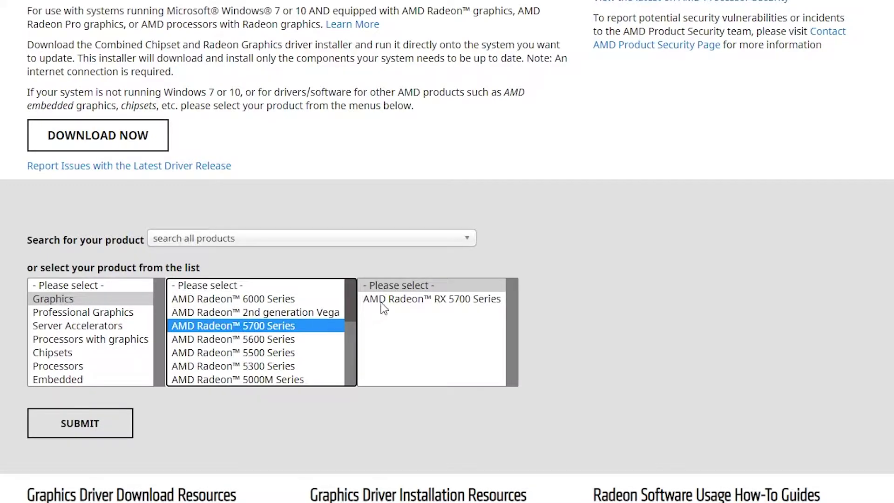
pyautogui.click(418, 300)
pyautogui.click(582, 312)
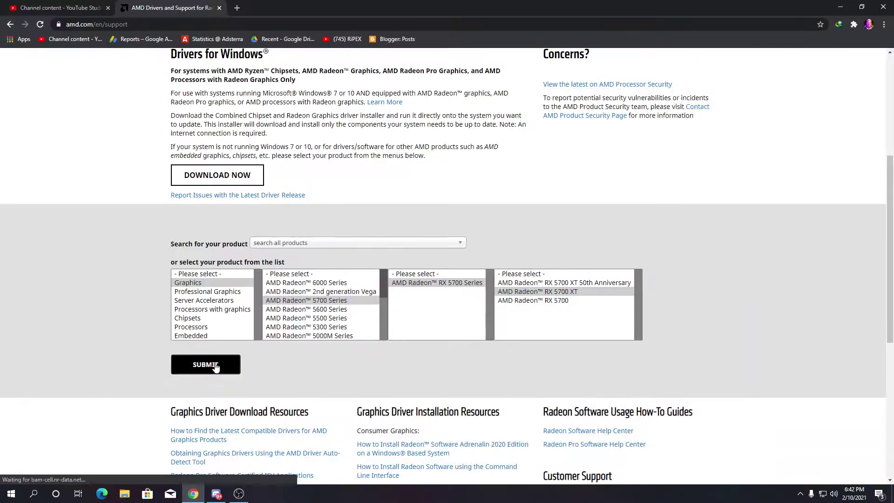
pyautogui.click(110, 428)
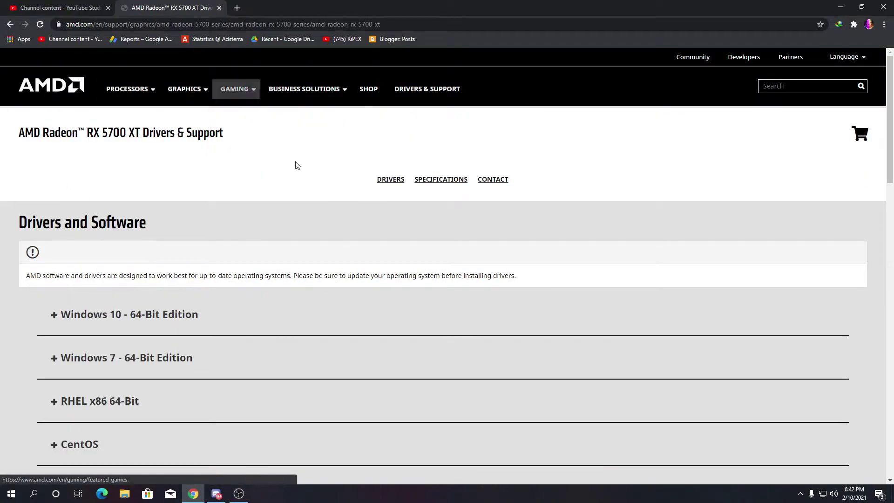
pyautogui.click(58, 318)
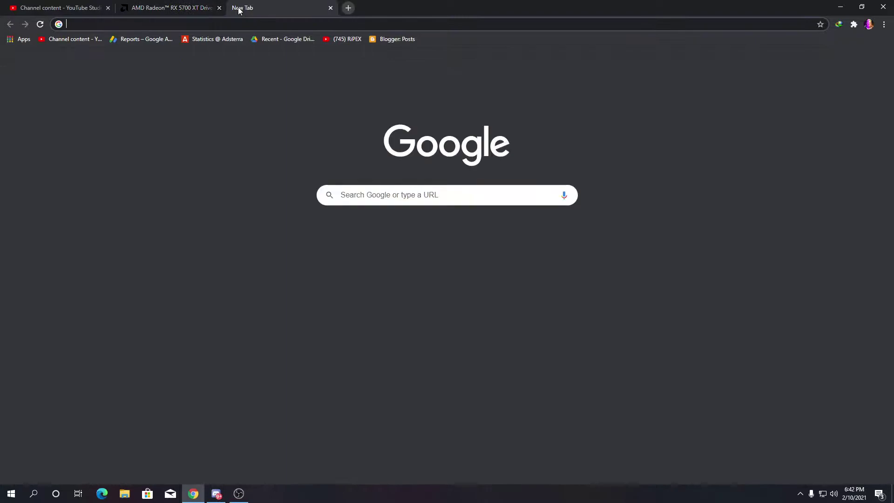
# Search Google for "nvidia drivers" in a new tab and open NVIDIA's Download Drivers page.
pyautogui.click(237, 8)
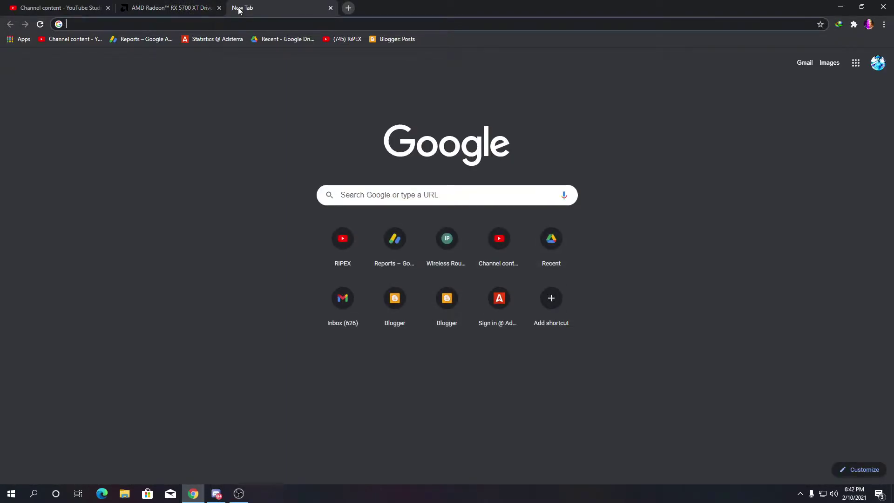
pyautogui.write('nv')
pyautogui.press('Return')
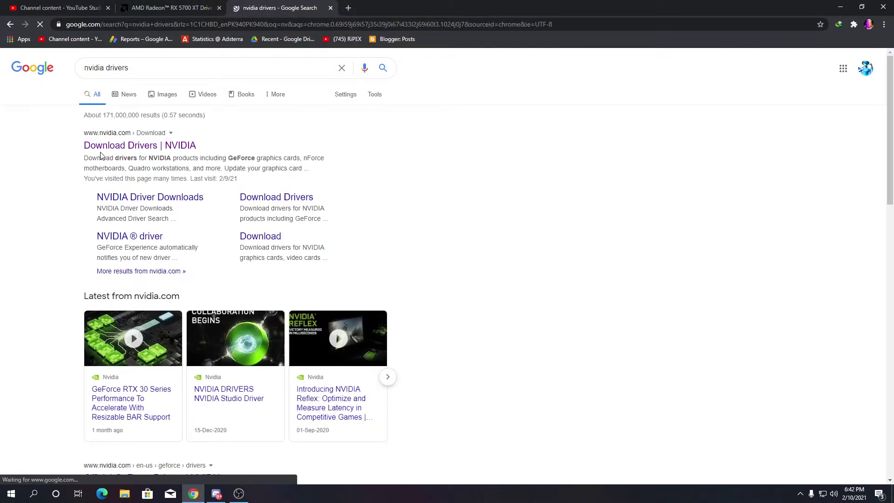
pyautogui.click(141, 148)
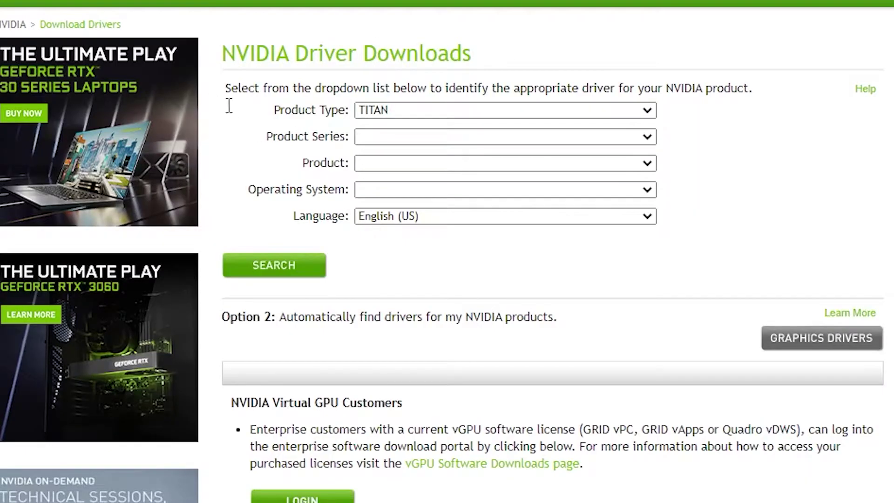
# Set the product type to GeForce, the series to GeForce 16 Series and the product to GeForce GTX 1650 SUPER.
pyautogui.click(406, 112)
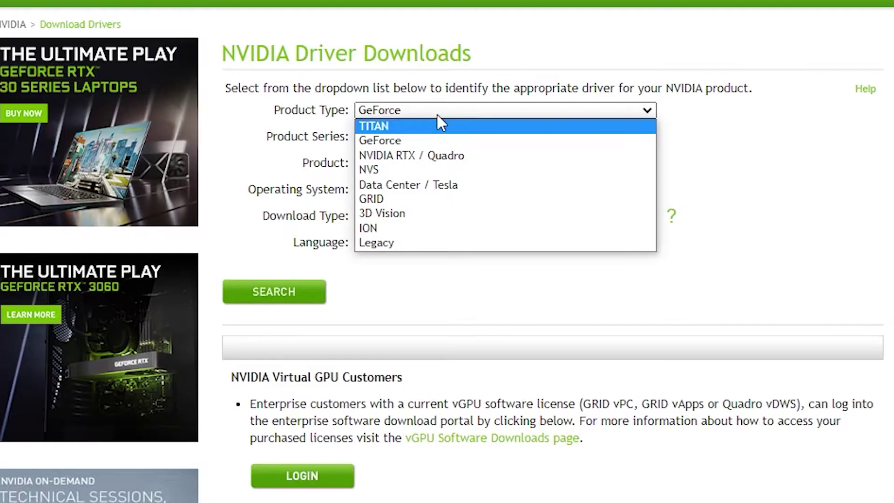
pyautogui.click(390, 139)
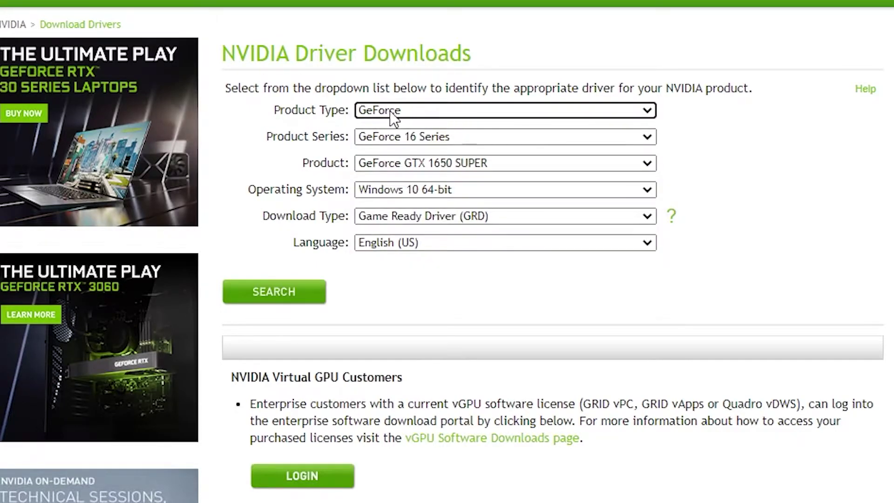
pyautogui.click(457, 140)
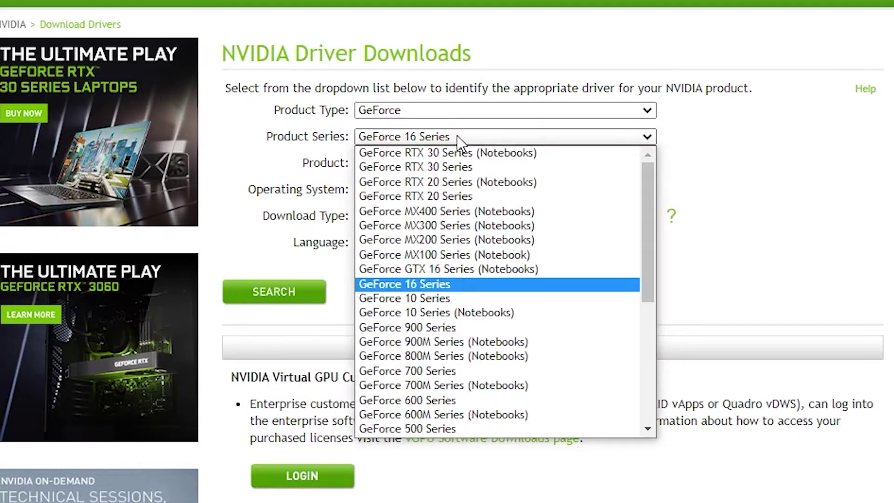
pyautogui.click(414, 285)
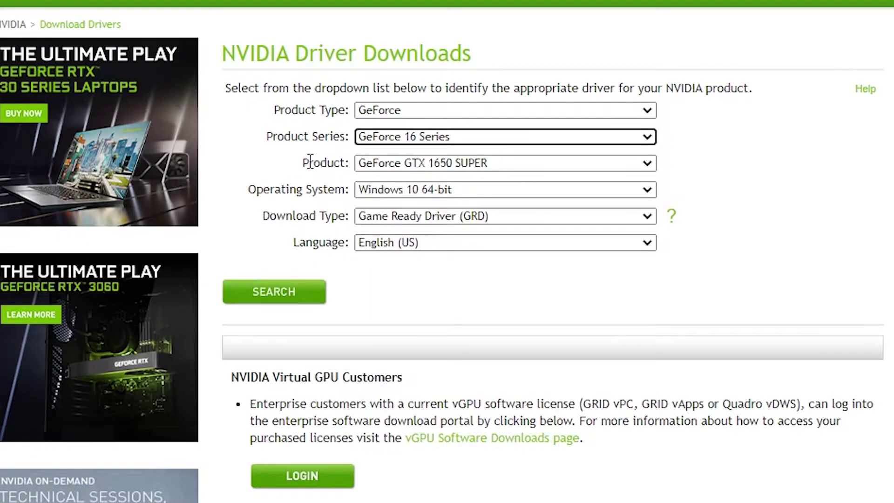
pyautogui.click(425, 164)
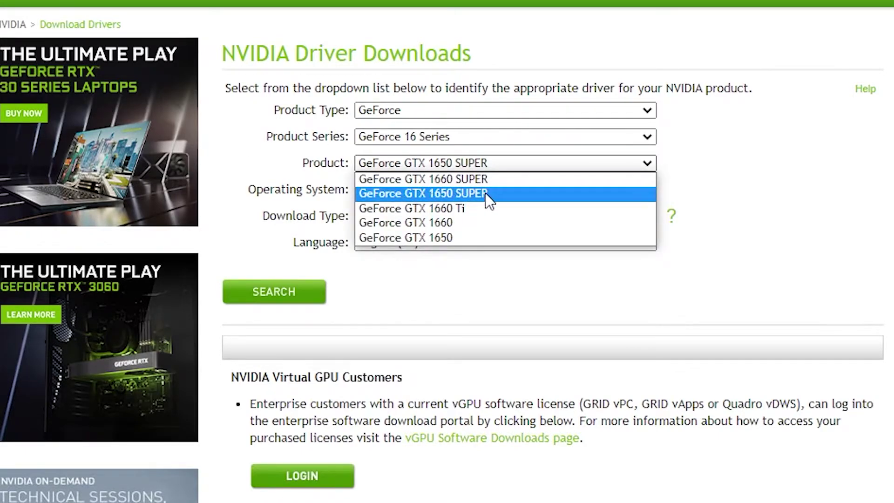
pyautogui.click(451, 190)
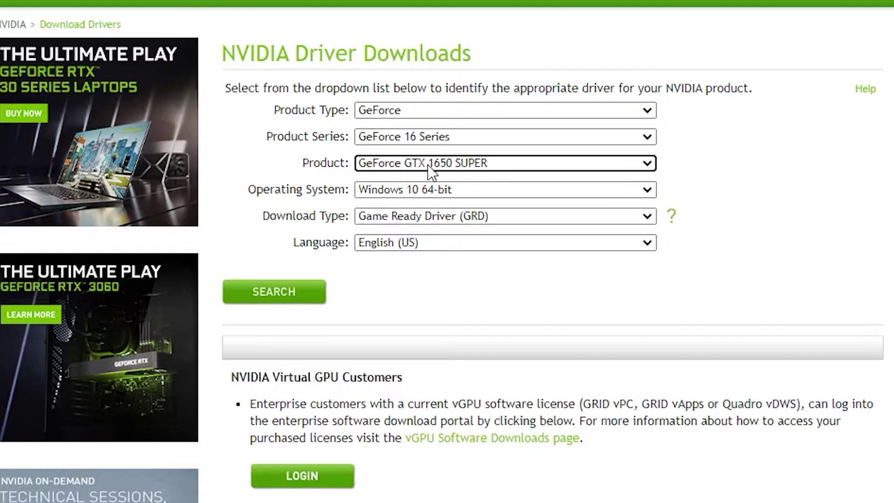
# Choose Windows 10 64-bit and Game Ready Driver (GRD), and search for the matching NVIDIA driver.
pyautogui.click(405, 189)
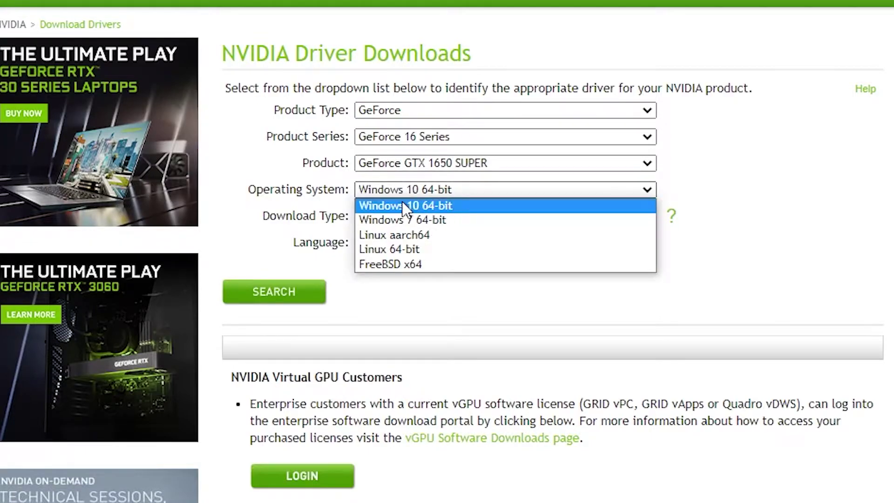
pyautogui.click(416, 205)
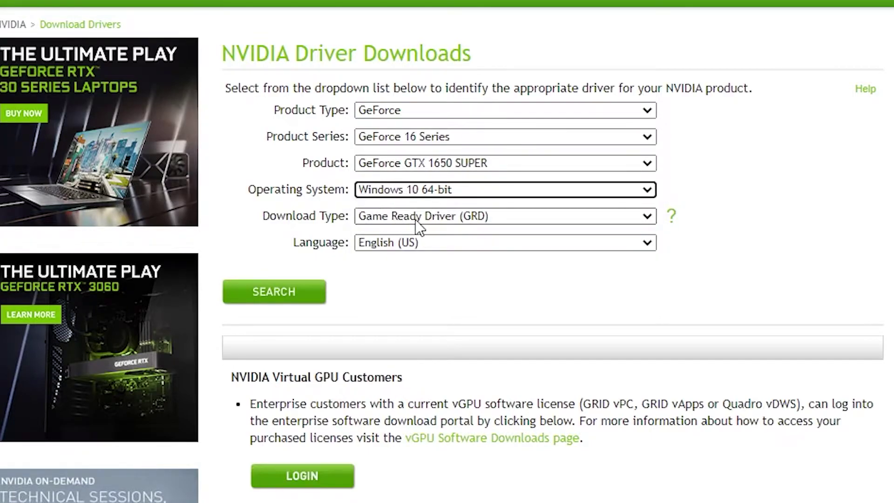
pyautogui.click(432, 217)
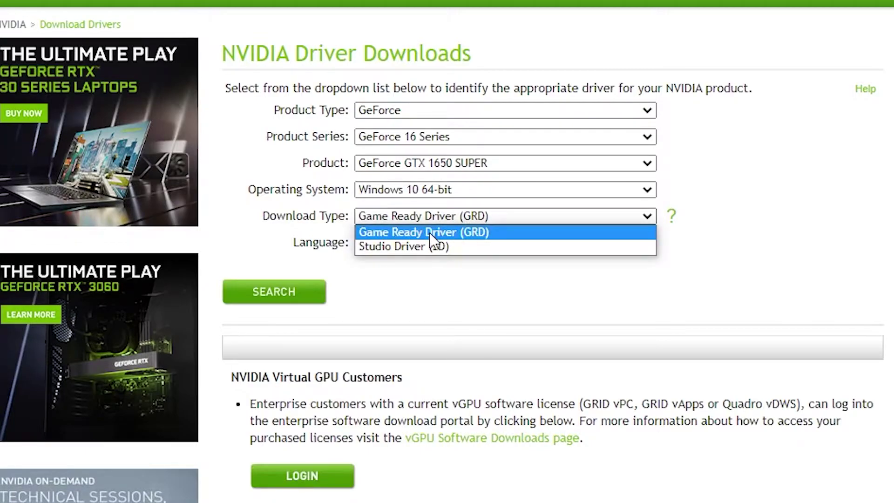
pyautogui.click(457, 232)
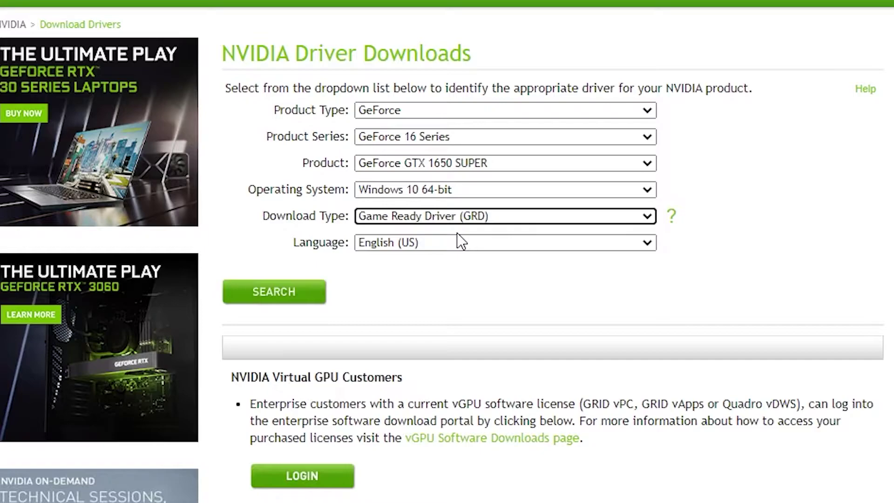
pyautogui.click(417, 221)
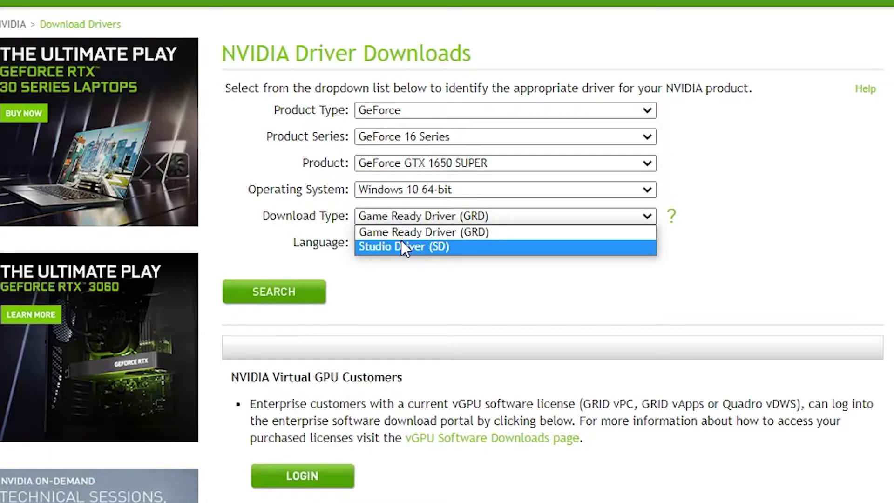
pyautogui.click(432, 233)
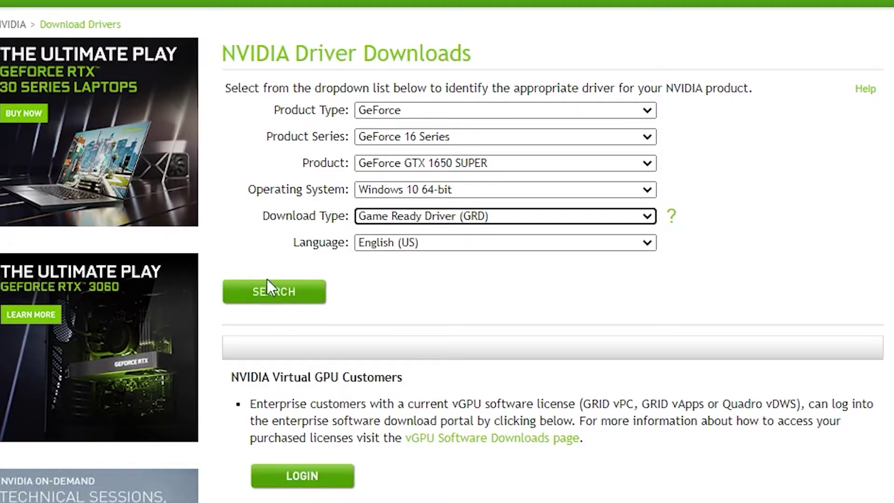
pyautogui.click(272, 301)
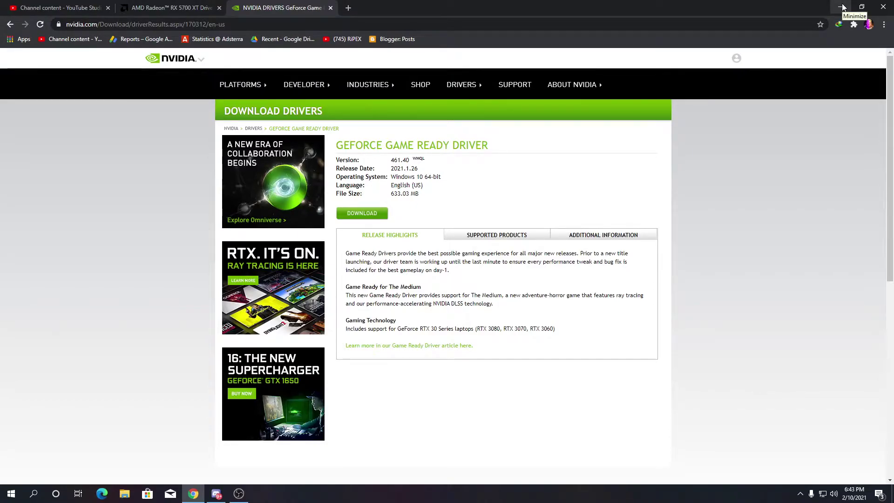
# Minimize the browser and move the "Fortnite Season 5 Crashes Fix 2021" folder to the middle of the desktop.
pyautogui.click(842, 7)
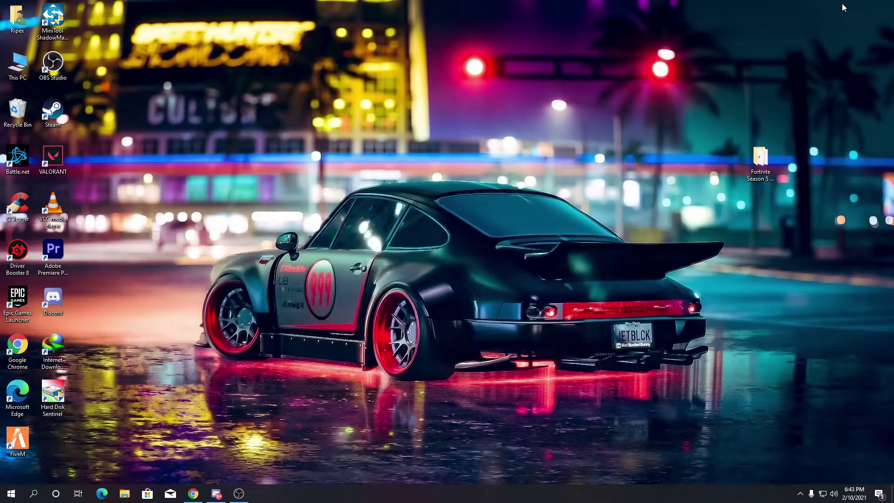
pyautogui.moveTo(766, 154); pyautogui.dragTo(413, 137)
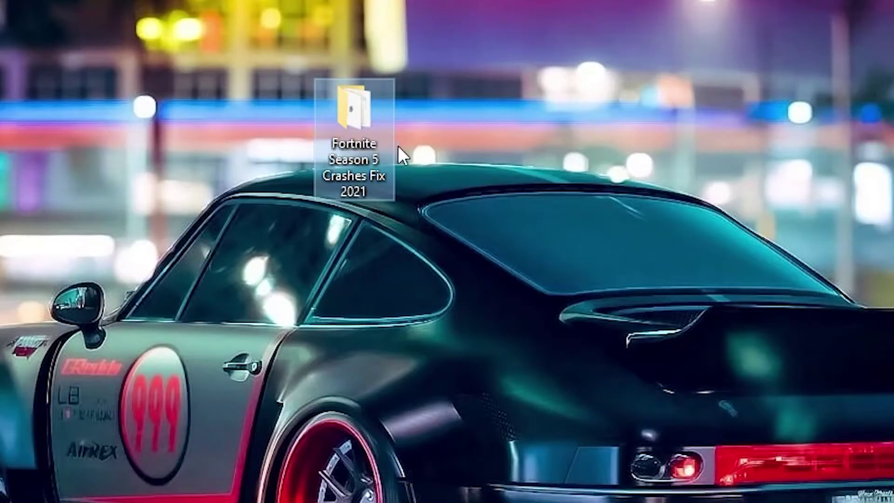
pyautogui.moveTo(398, 184)
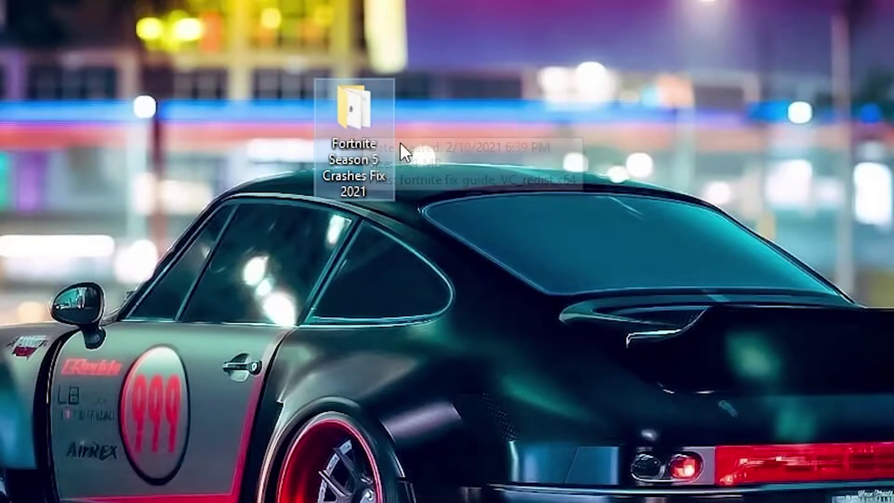
# Open the "Fortnite Season 5 Crashes Fix 2021" folder and run VC_redist.x64 as administrator.
pyautogui.moveTo(362, 120)
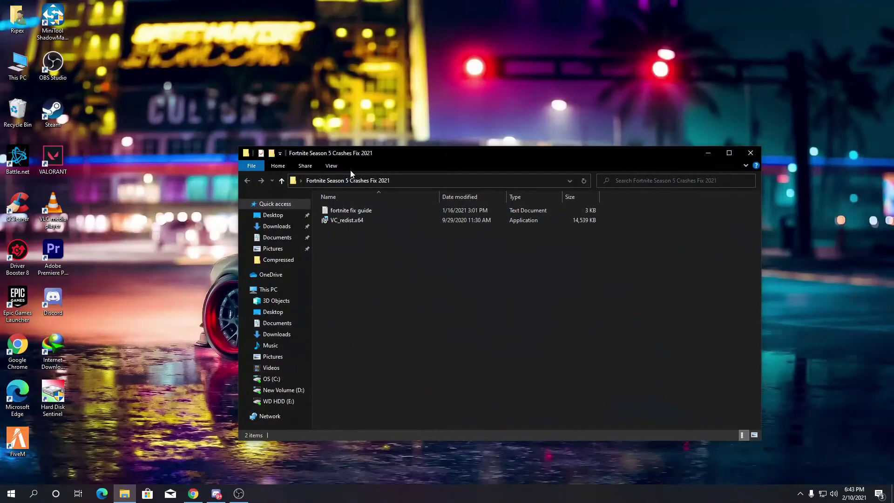
pyautogui.doubleClick(400, 158)
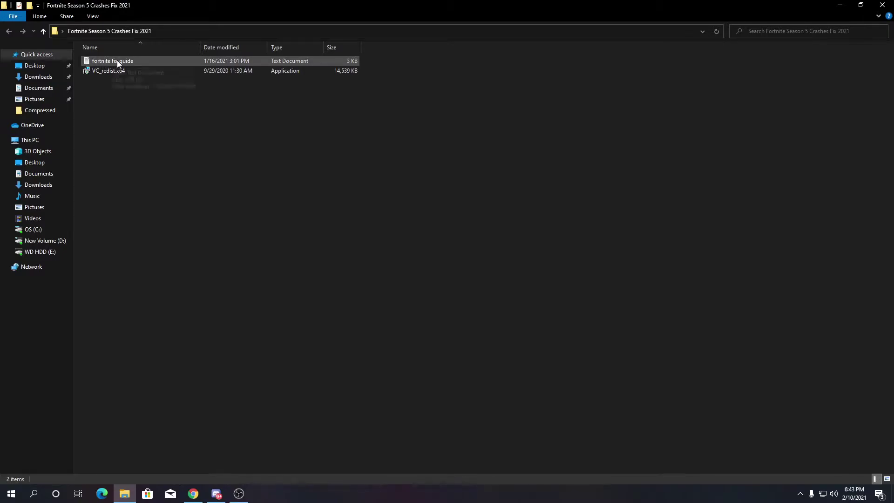
pyautogui.moveTo(223, 72)
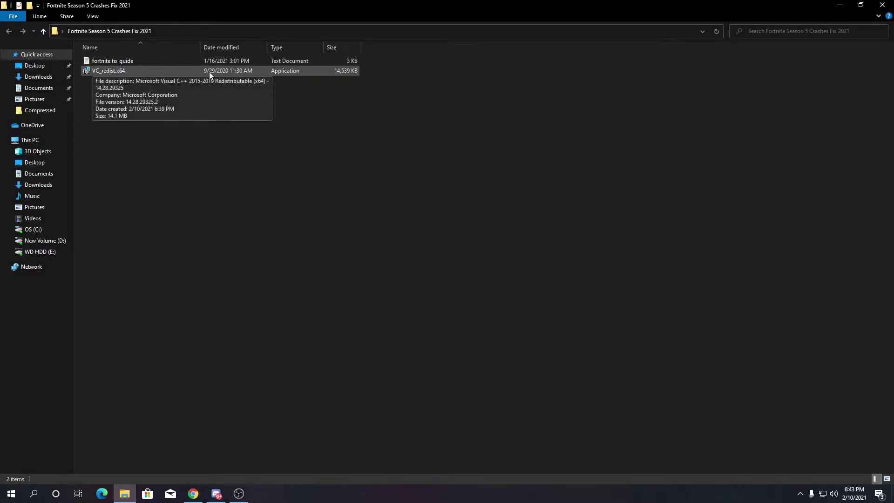
pyautogui.rightClick(94, 69)
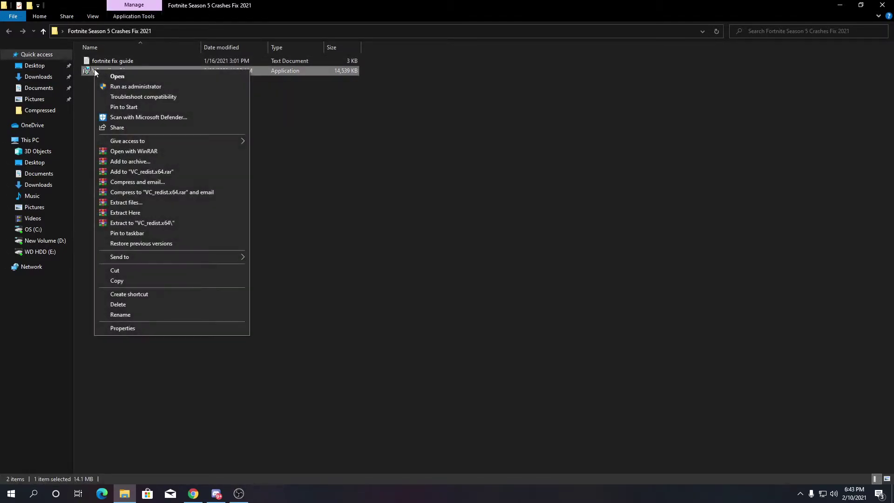
pyautogui.click(121, 86)
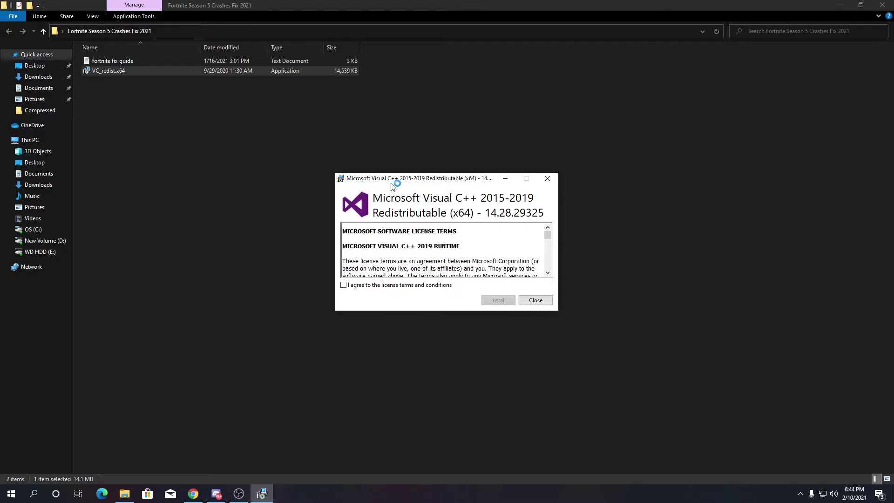
# Accept the license terms, install the Microsoft Visual C++ 2015-2019 Redistributable (x64) and close the installer.
pyautogui.click(349, 287)
pyautogui.click(497, 300)
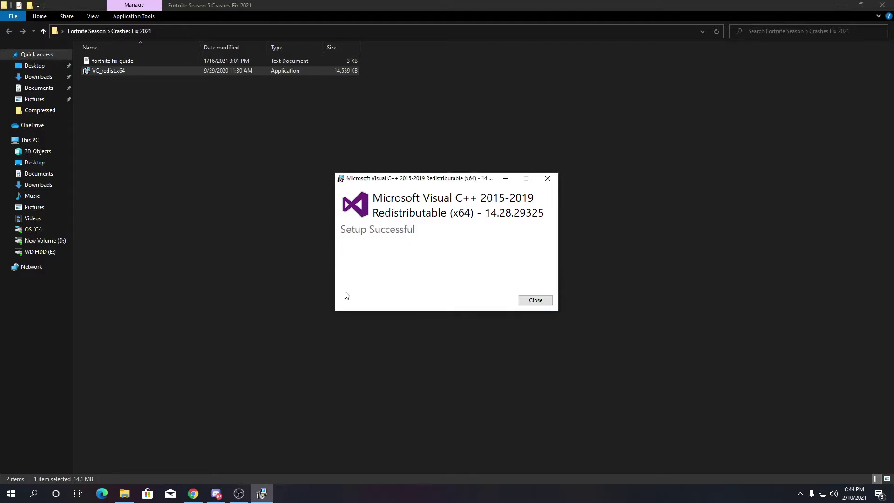
pyautogui.click(531, 301)
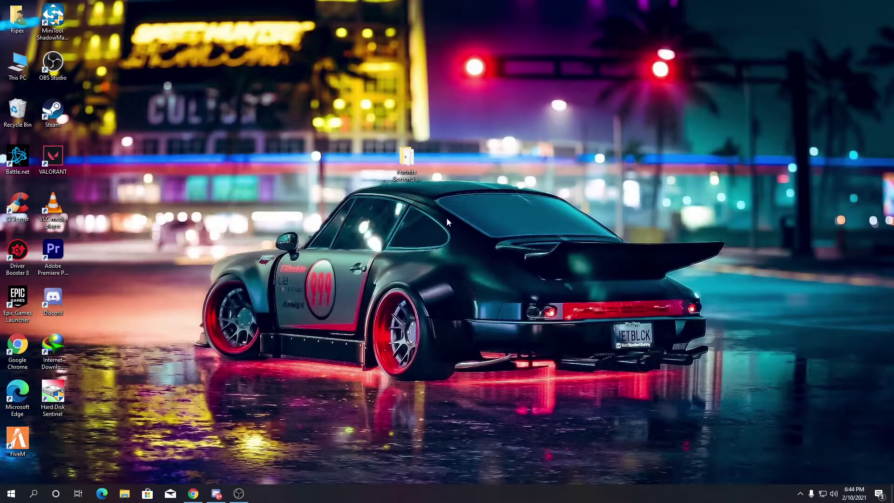
# Open the user's temporary files folder by running %temp% from the Run dialog.
pyautogui.press('super+r')
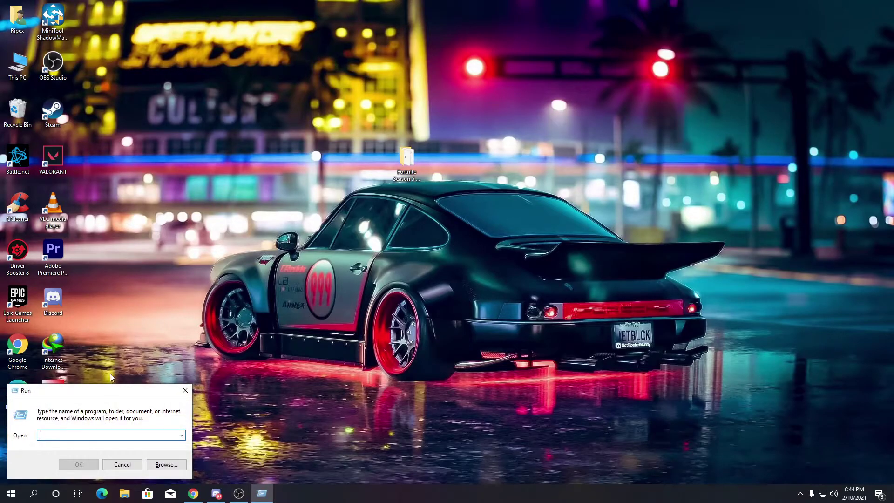
pyautogui.moveTo(98, 393); pyautogui.dragTo(379, 258)
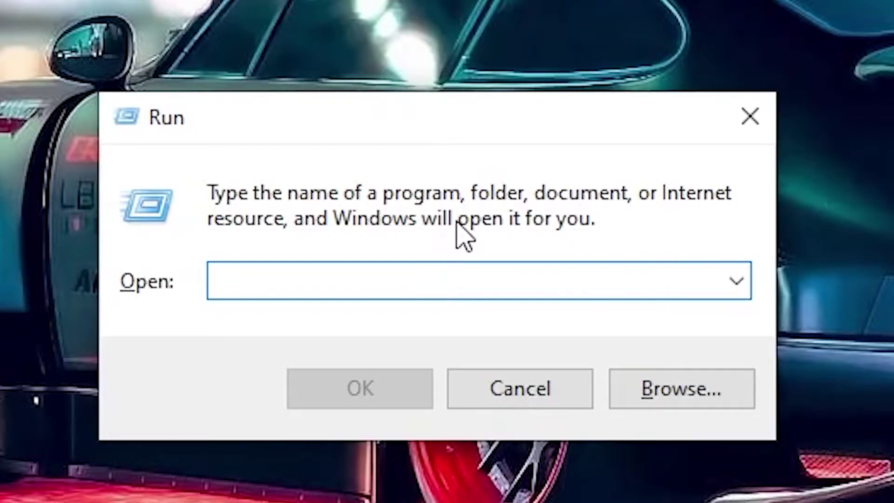
pyautogui.write('%')
pyautogui.write('emp%')
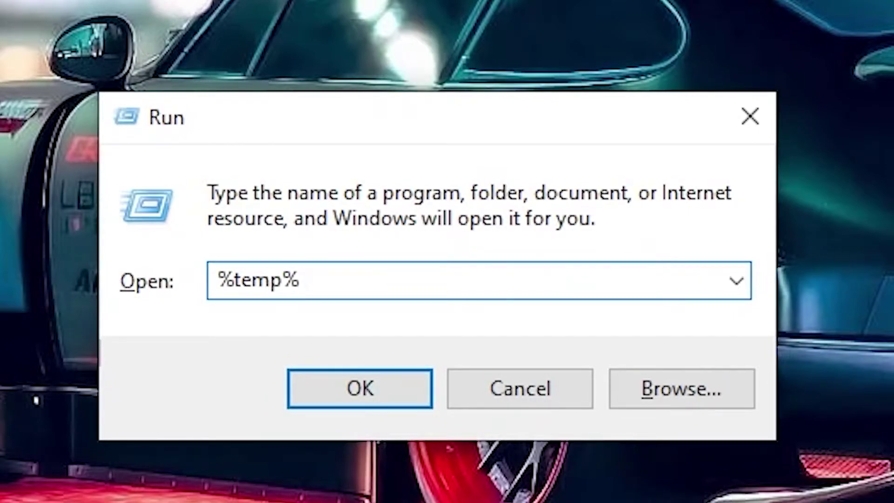
pyautogui.press('Return')
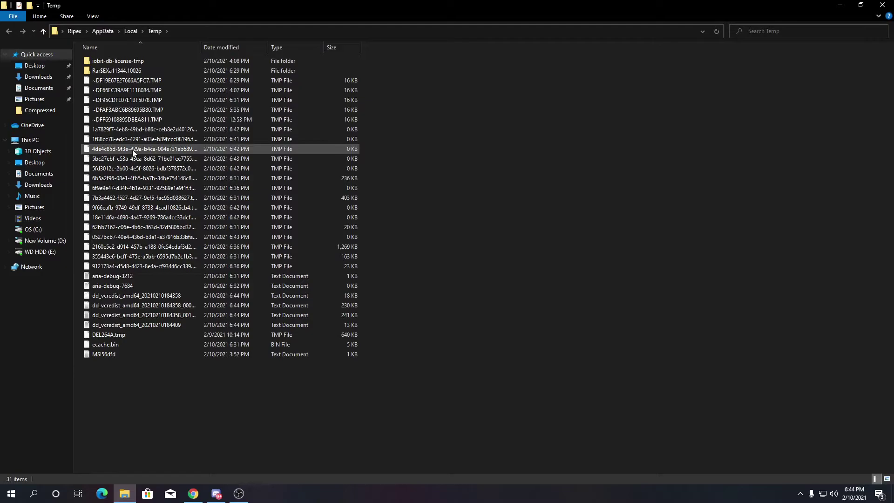
# Delete everything in the user's Temp folder, skipping files in use, and close the folder window.
pyautogui.hotkey('ctrl', 'a')
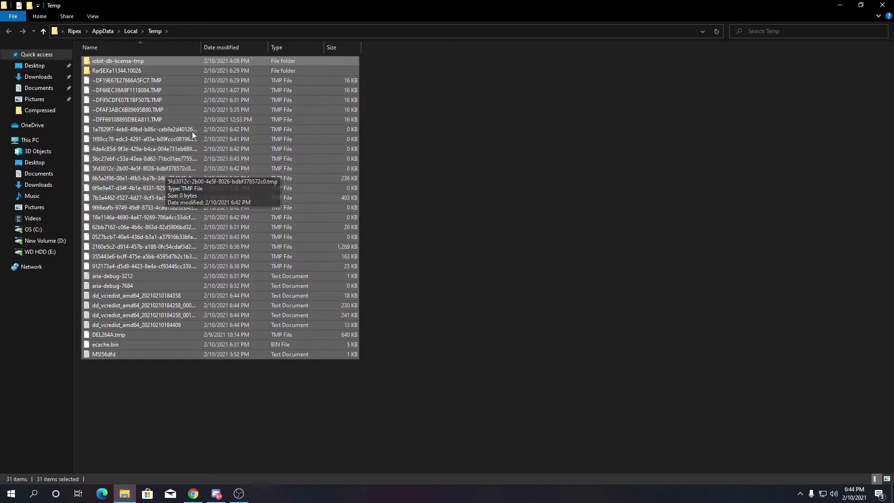
pyautogui.rightClick(135, 240)
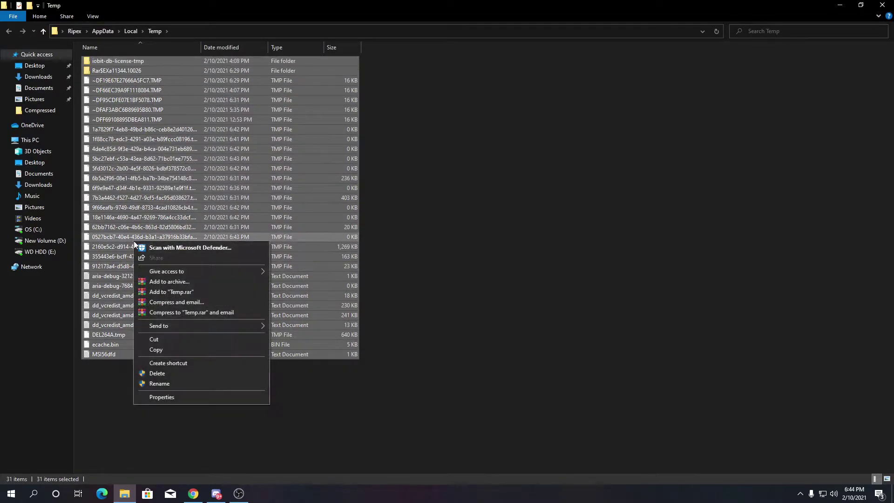
pyautogui.click(157, 373)
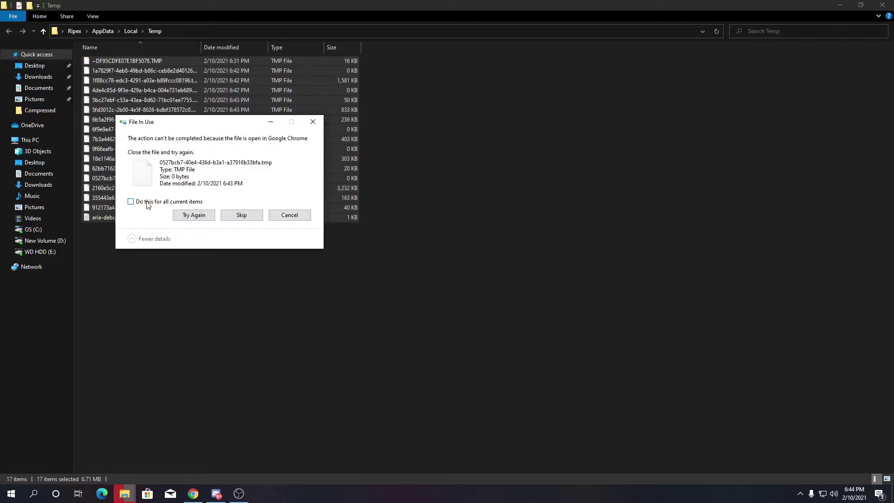
pyautogui.click(239, 218)
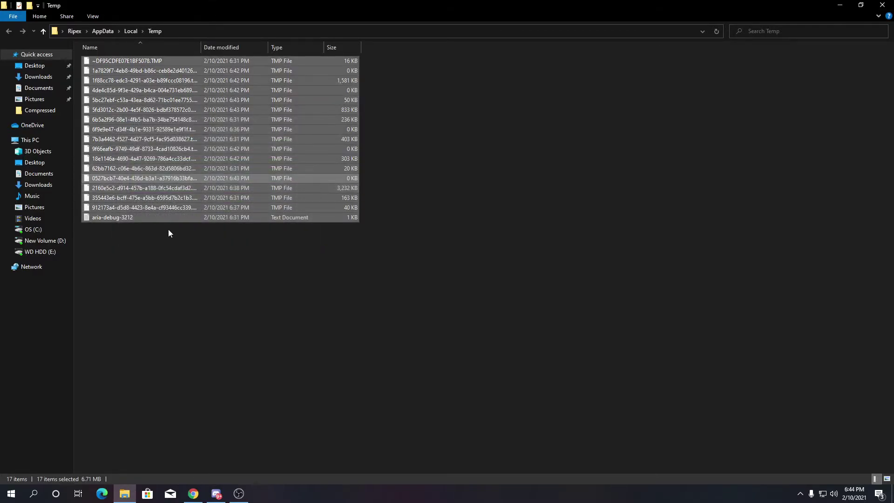
pyautogui.click(881, 5)
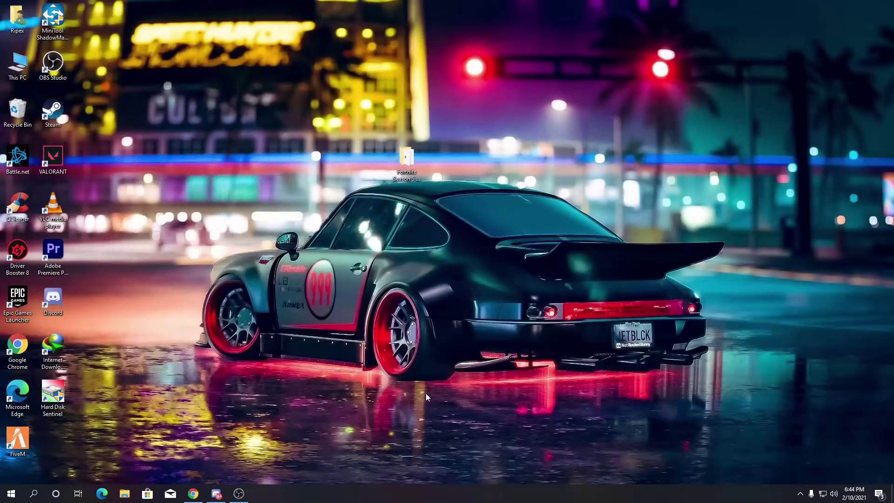
# Open the Windows Temp folder by running temp, delete all its contents and close the window.
pyautogui.press('super+r')
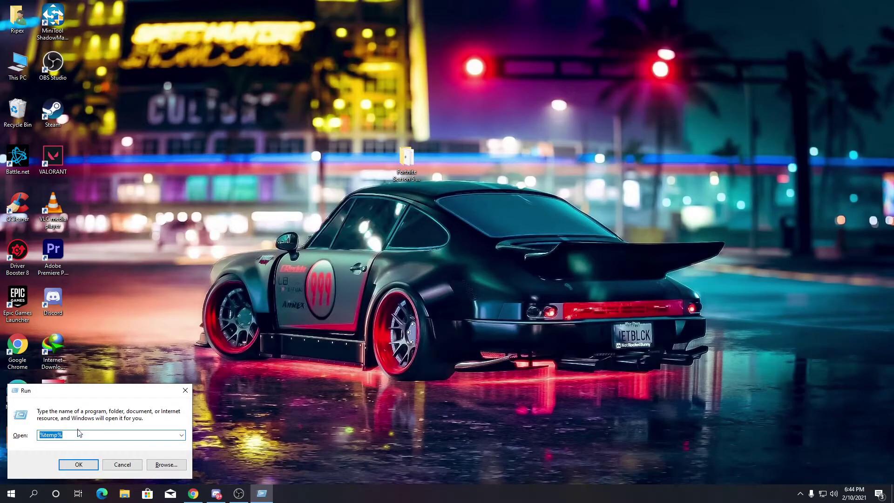
pyautogui.write('temp')
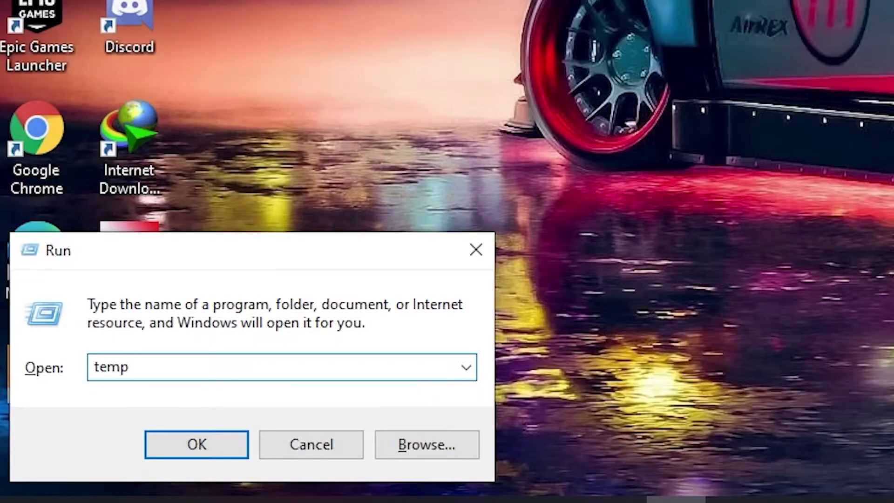
pyautogui.press('Return')
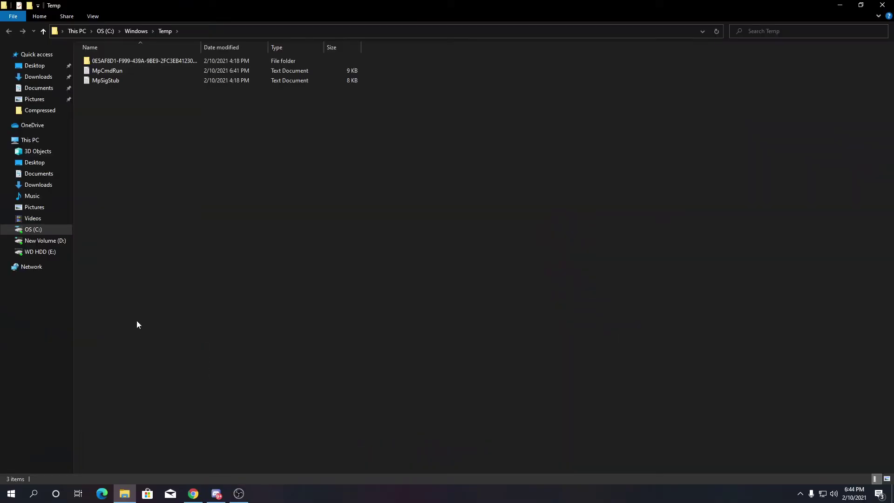
pyautogui.hotkey('ctrl', 'a')
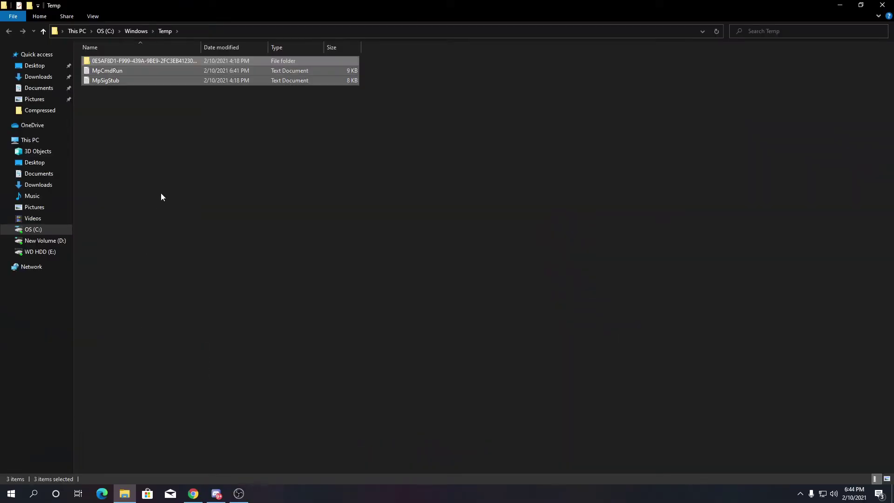
pyautogui.press('Delete')
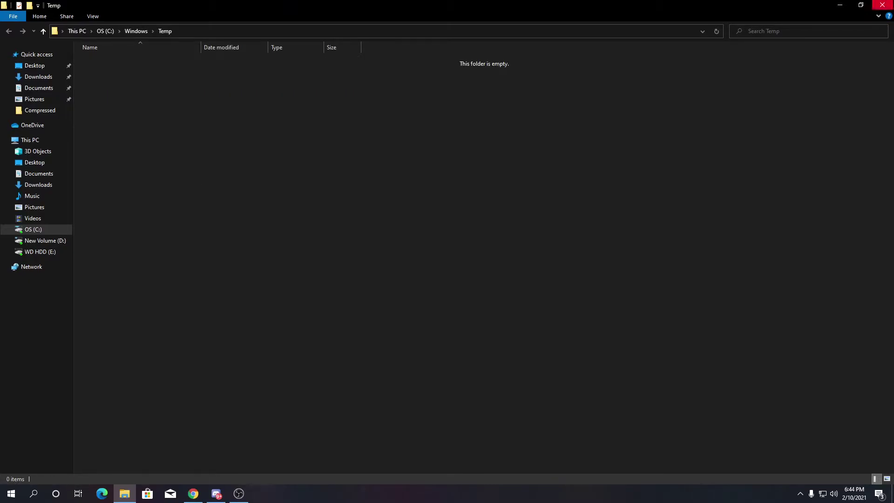
pyautogui.click(882, 5)
# Empty the Recycle Bin, permanently deleting its items.
pyautogui.rightClick(13, 117)
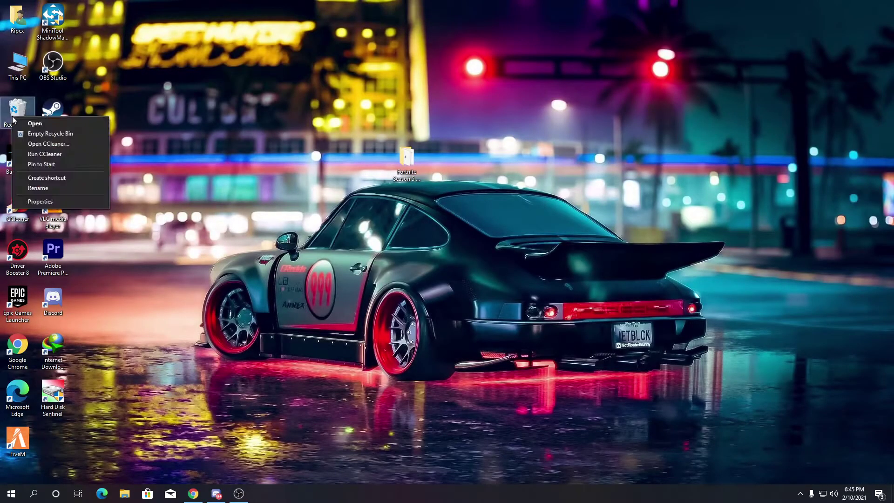
pyautogui.click(39, 134)
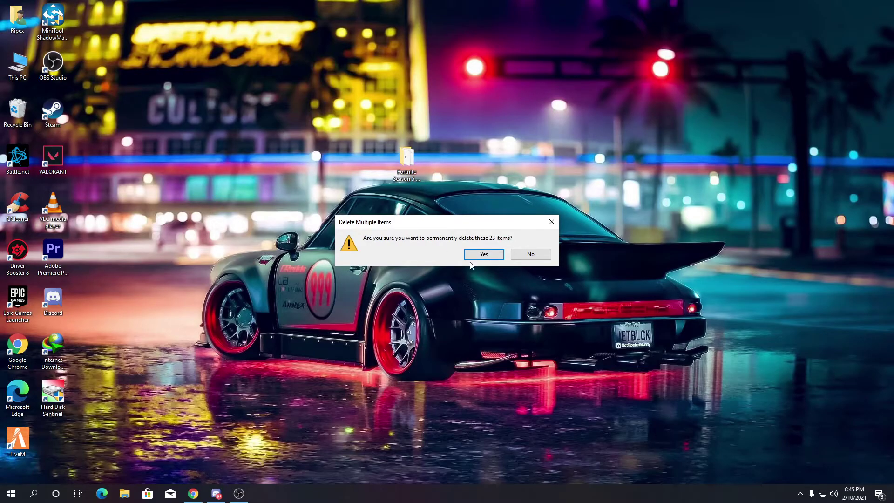
pyautogui.click(483, 255)
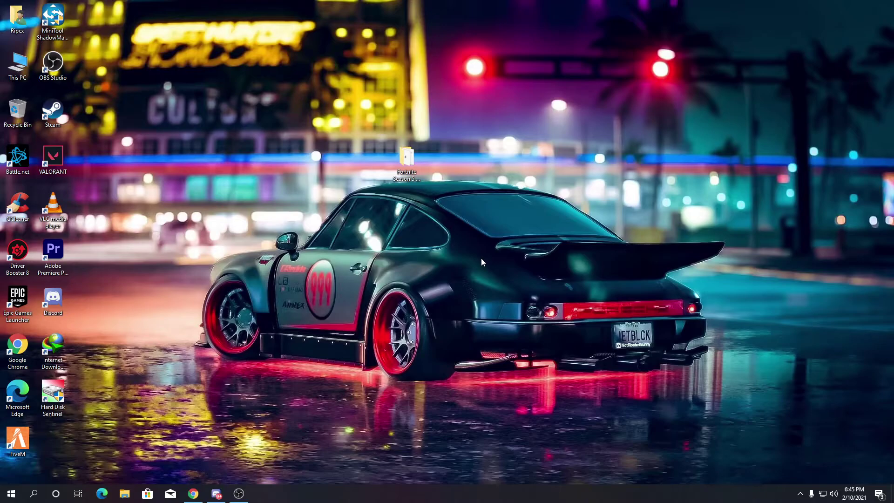
# Open System Configuration by running msconfig from the Run dialog.
pyautogui.press('super+r')
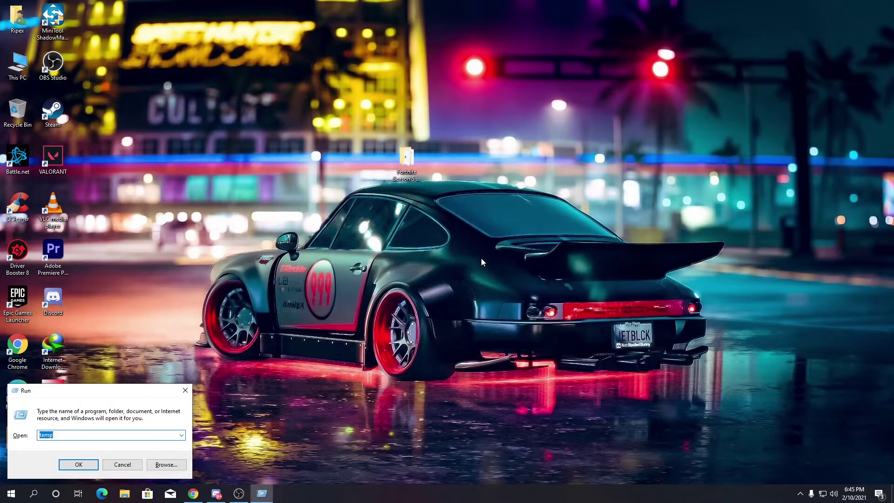
pyautogui.write('mscon')
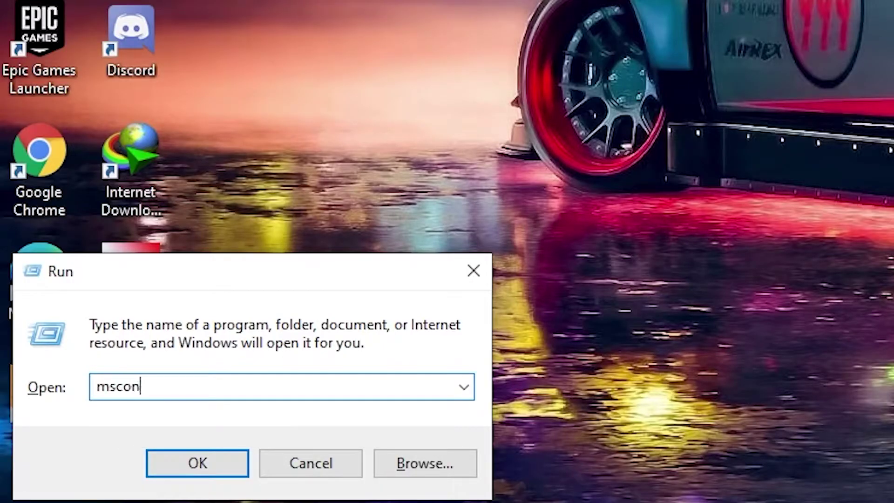
pyautogui.write('fiog')
pyautogui.press('BackSpace')
pyautogui.press('BackSpace')
pyautogui.write('g')
pyautogui.press('Return')
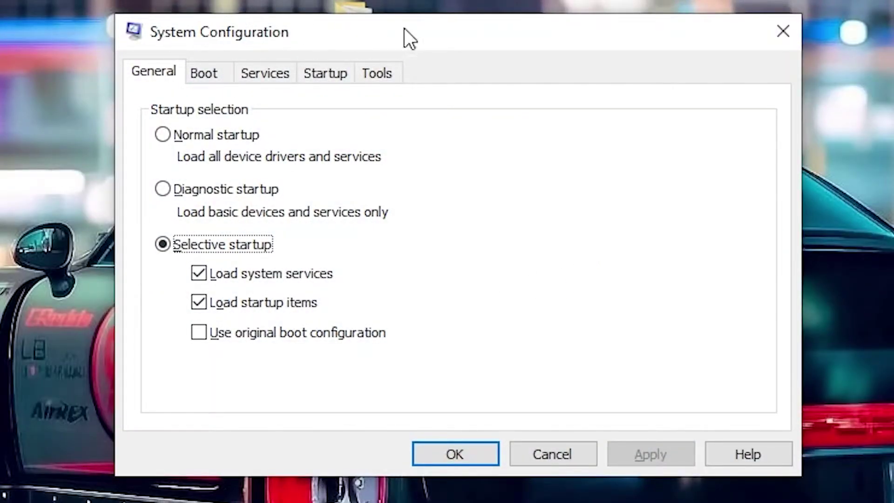
# In the advanced boot options, set the number of processors to 8 and the maximum memory to 16384.
pyautogui.click(203, 73)
pyautogui.click(213, 245)
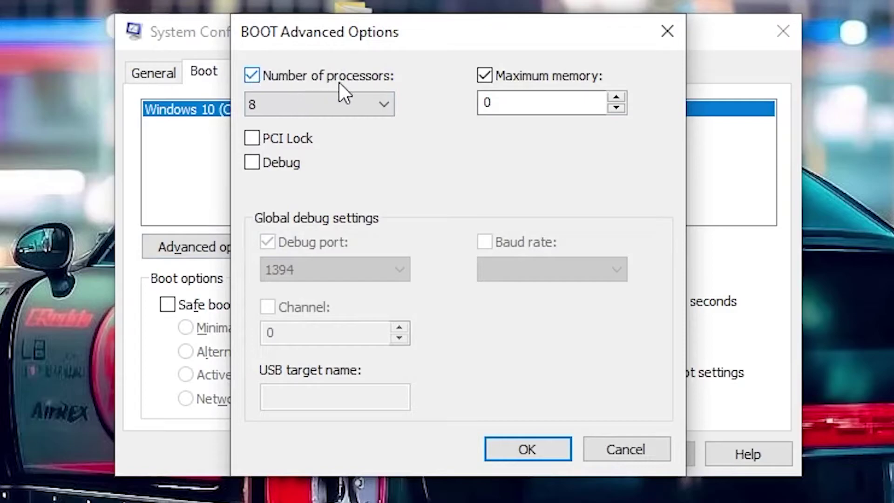
pyautogui.click(333, 103)
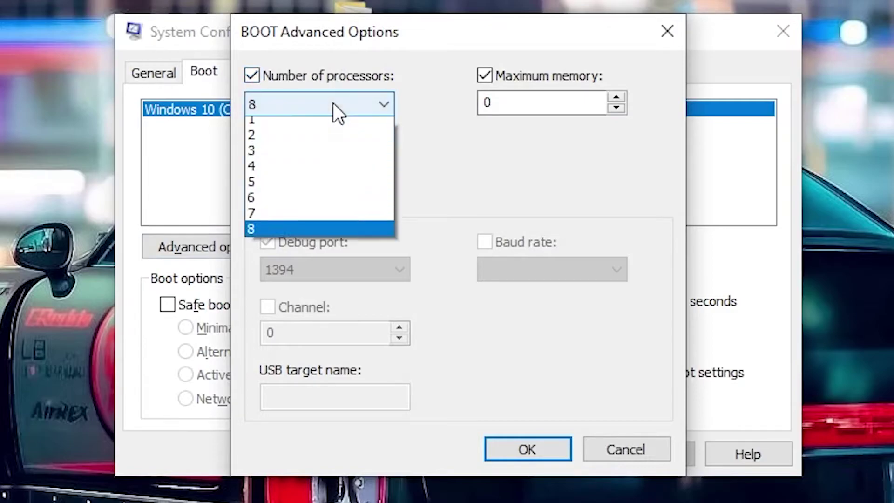
pyautogui.click(256, 232)
pyautogui.click(484, 71)
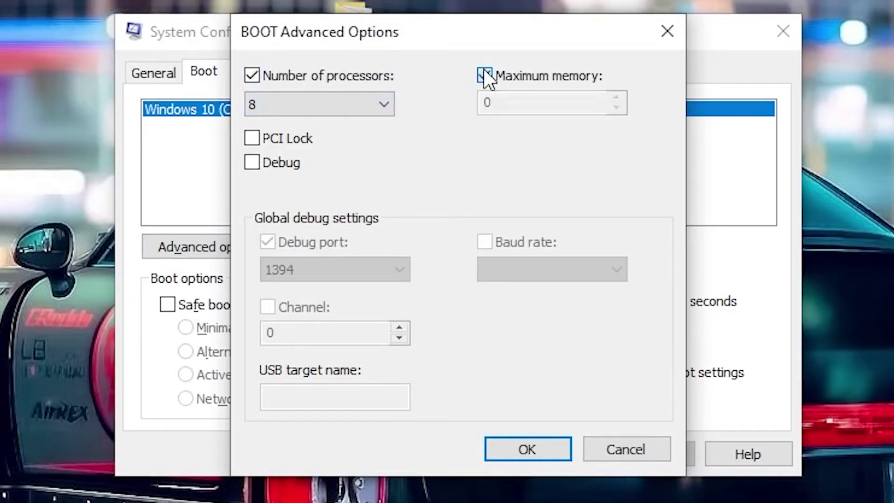
pyautogui.click(484, 75)
pyautogui.click(538, 101)
pyautogui.moveTo(537, 101); pyautogui.dragTo(487, 102)
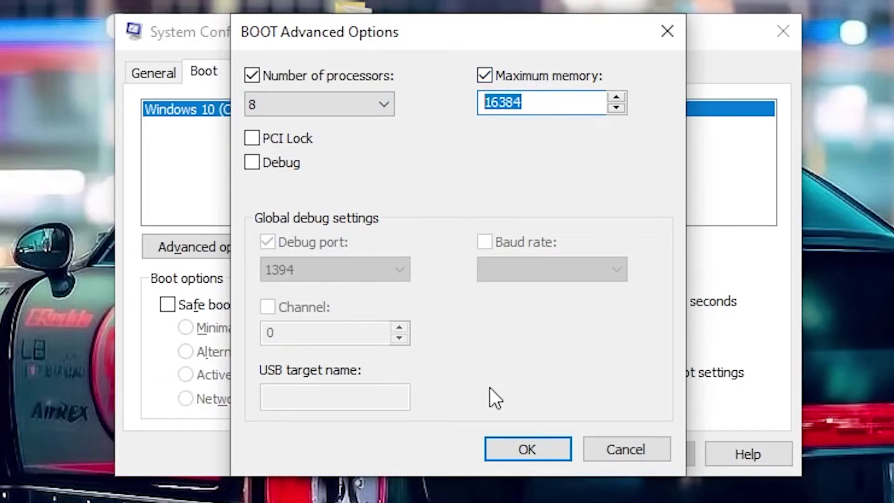
pyautogui.click(534, 450)
# Apply the System Configuration boot changes and exit without restarting the computer.
pyautogui.click(628, 458)
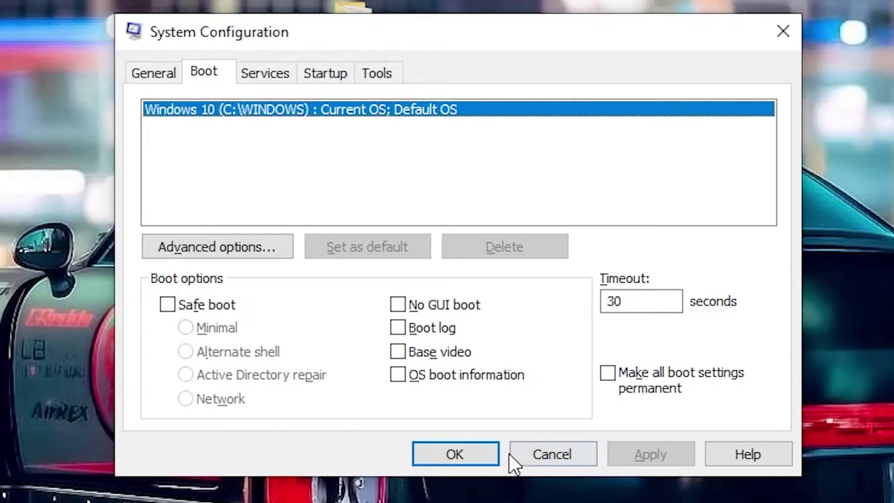
pyautogui.click(480, 454)
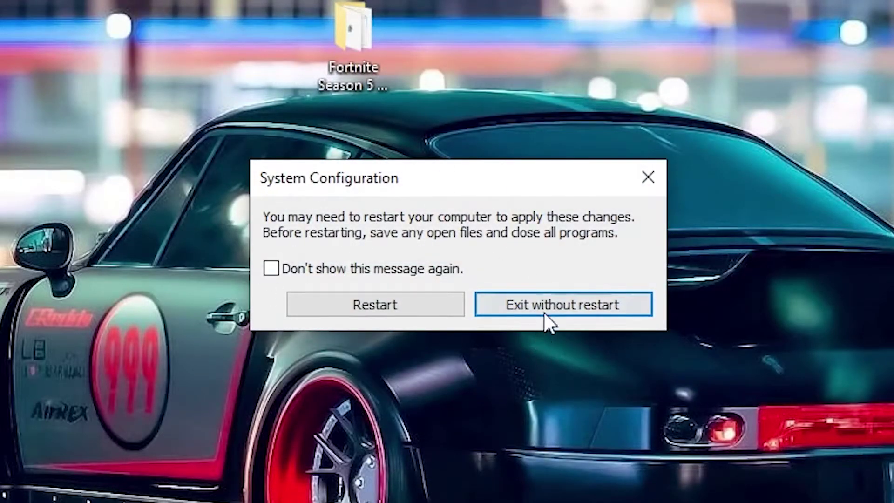
pyautogui.click(569, 309)
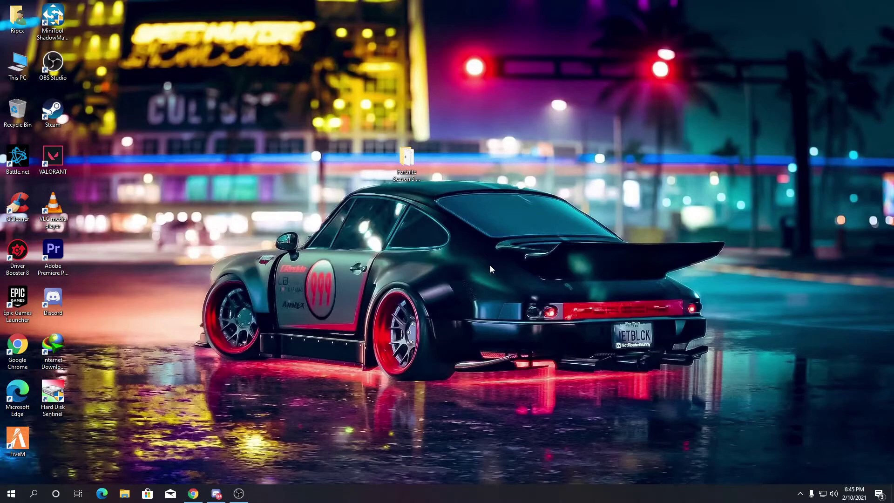
# In the Windows Delivery Optimization settings, turn off downloads from other PCs.
pyautogui.click(11, 493)
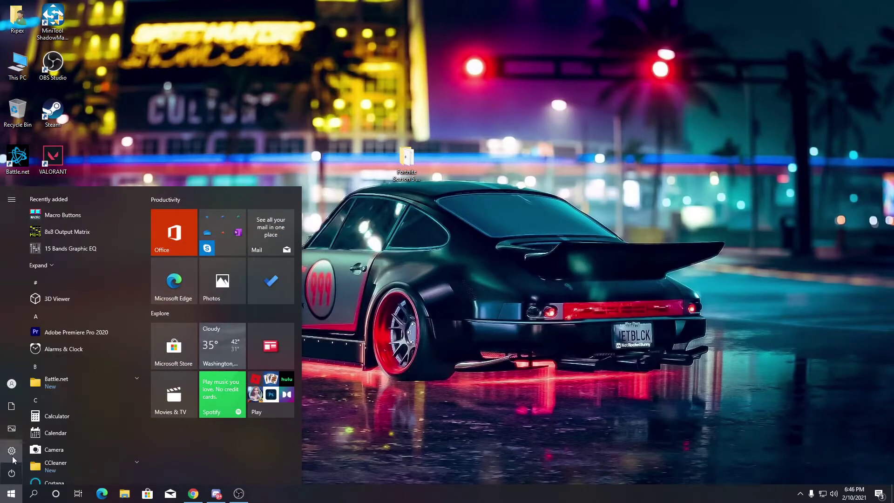
pyautogui.click(12, 452)
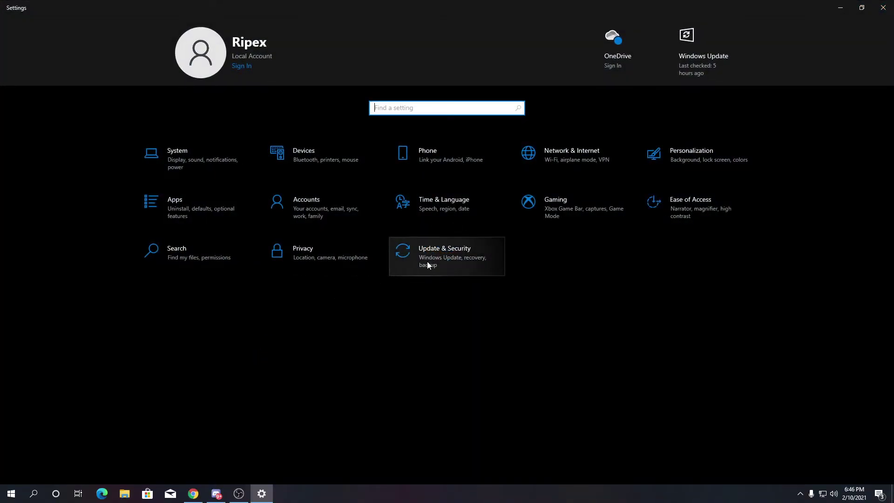
pyautogui.click(427, 264)
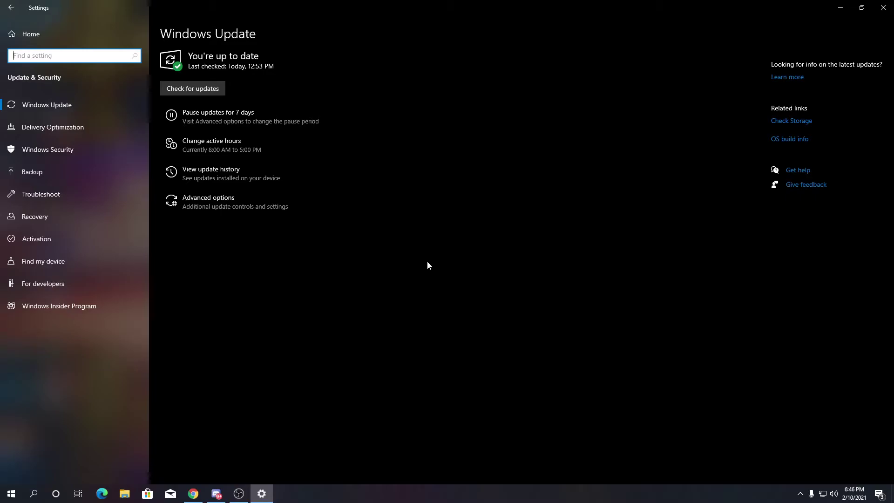
pyautogui.click(70, 129)
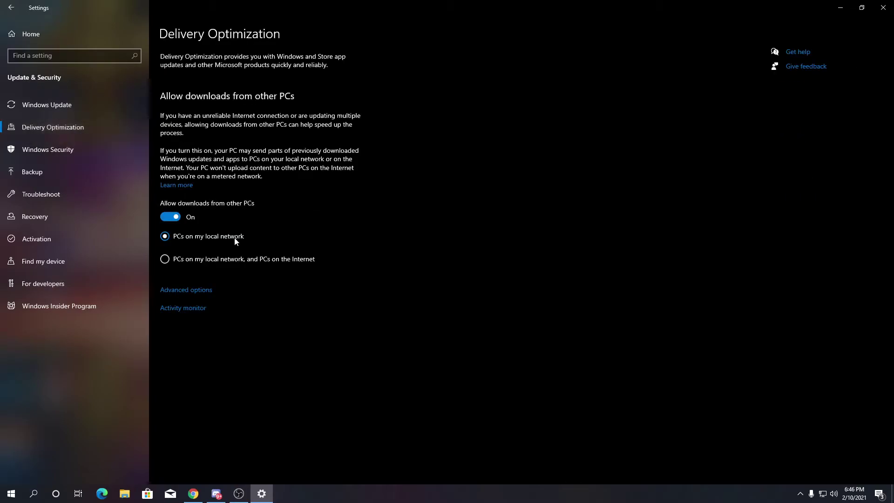
pyautogui.click(169, 217)
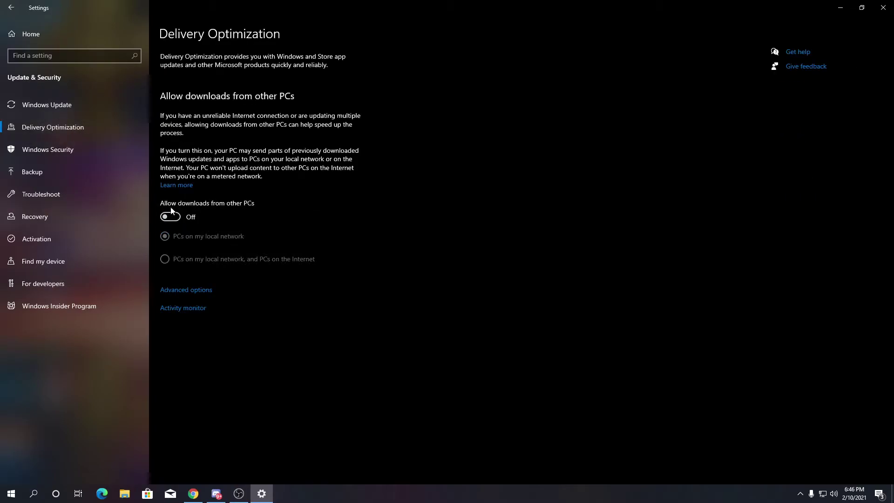
# Switch real-time protection off and back on in the Virus & threat protection settings, and close Windows Security.
pyautogui.click(47, 149)
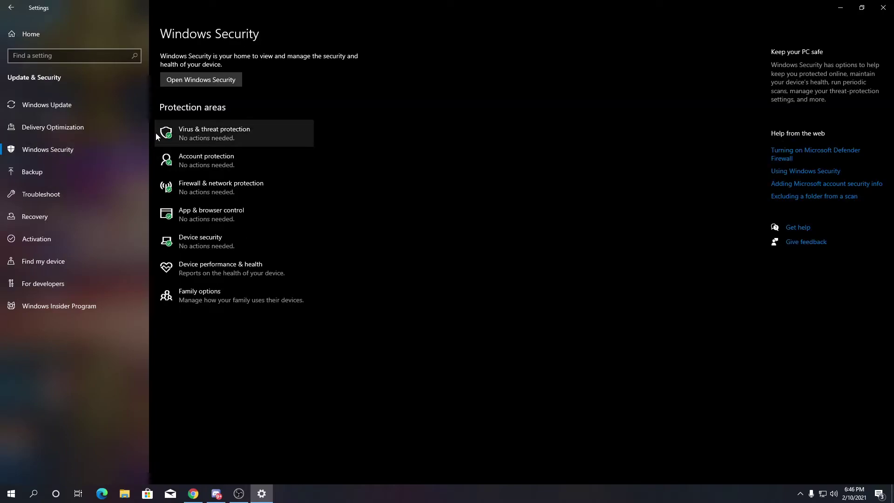
pyautogui.click(196, 134)
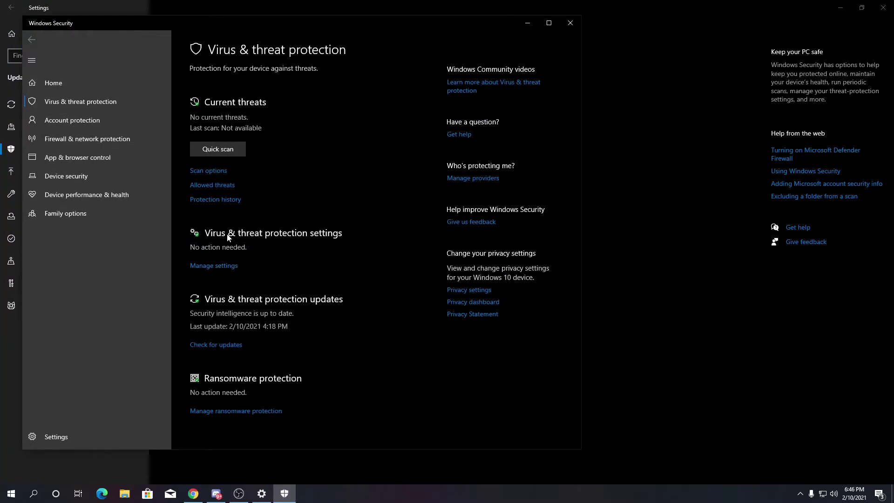
pyautogui.click(213, 266)
pyautogui.click(200, 159)
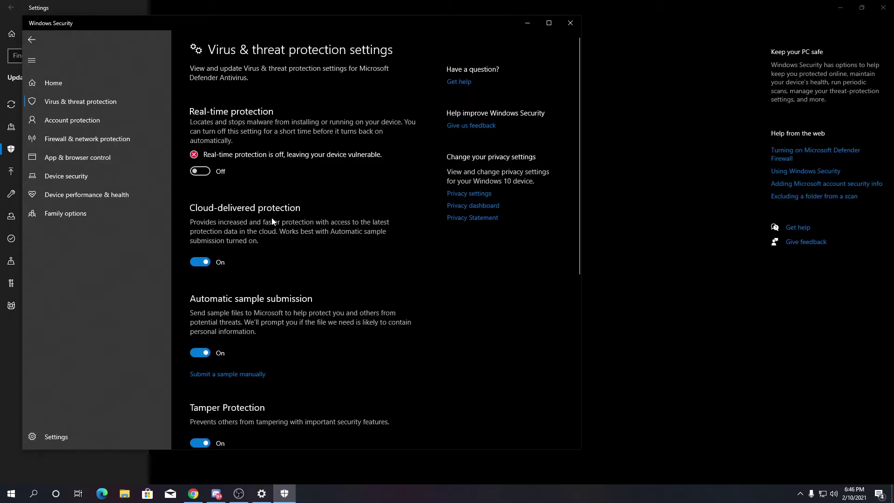
pyautogui.click(202, 172)
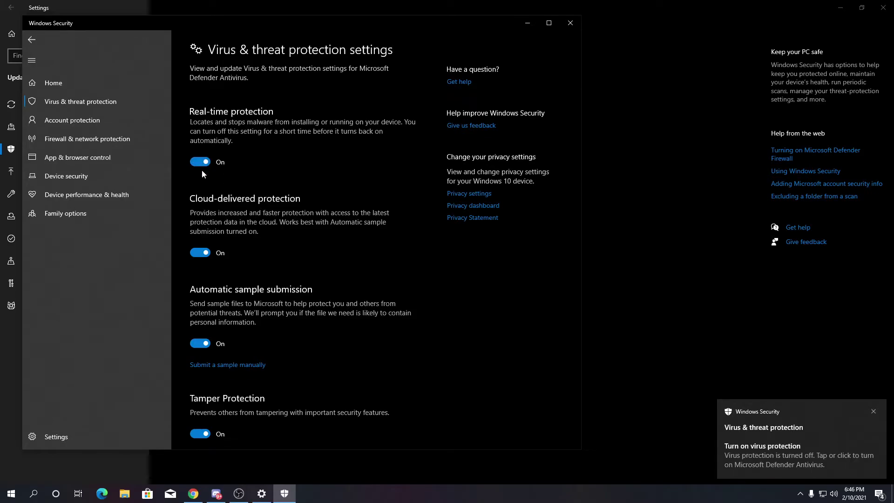
pyautogui.click(570, 23)
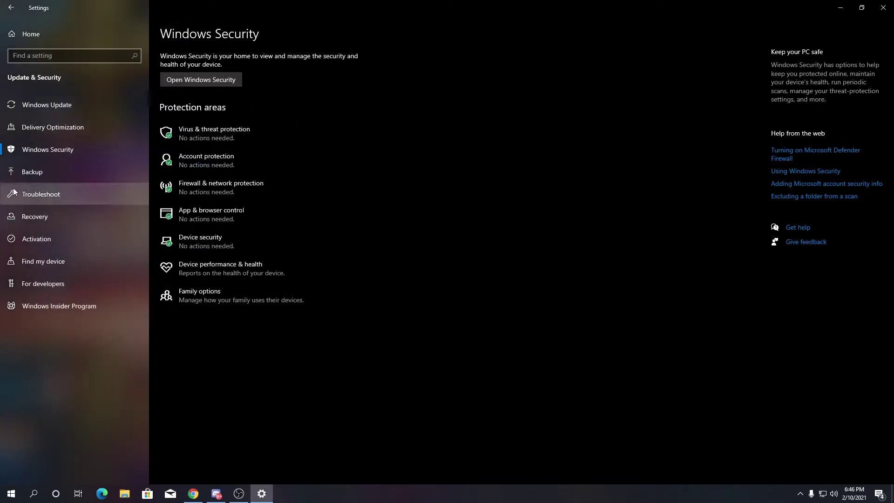
# In the privacy settings, stop apps from running in the background.
pyautogui.click(17, 38)
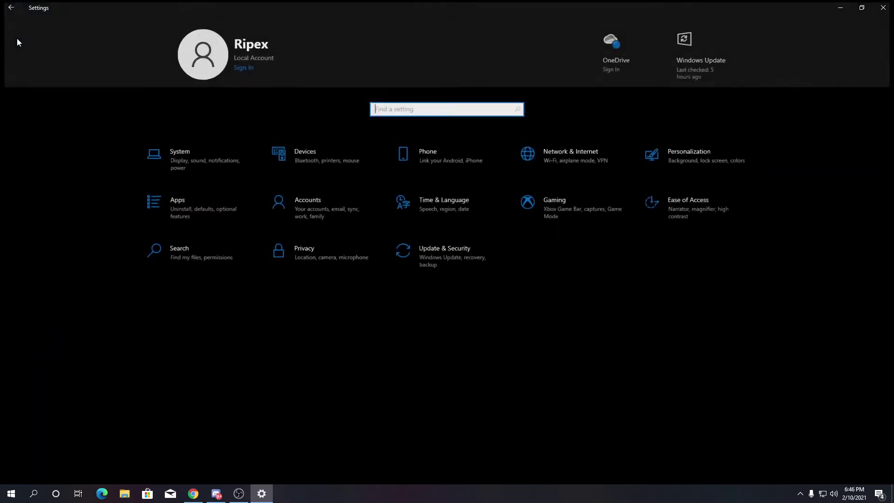
pyautogui.click(303, 255)
pyautogui.scroll(-3, 34, 284)
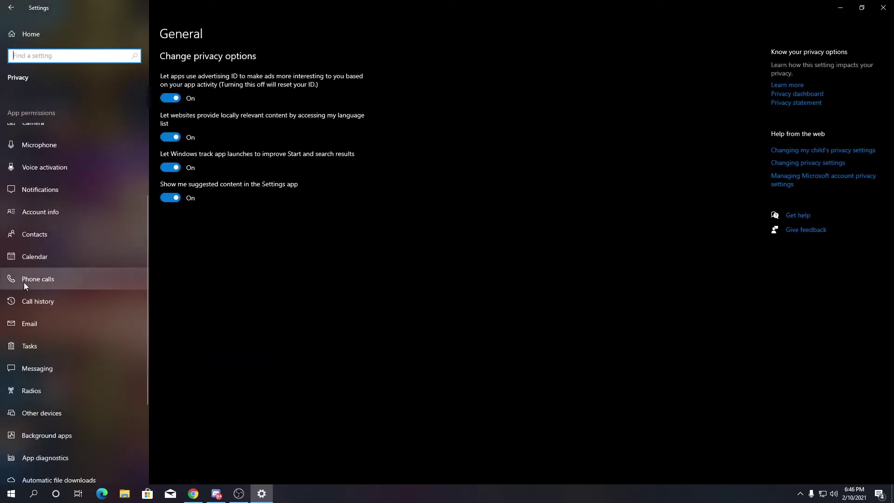
pyautogui.scroll(-3, 34, 283)
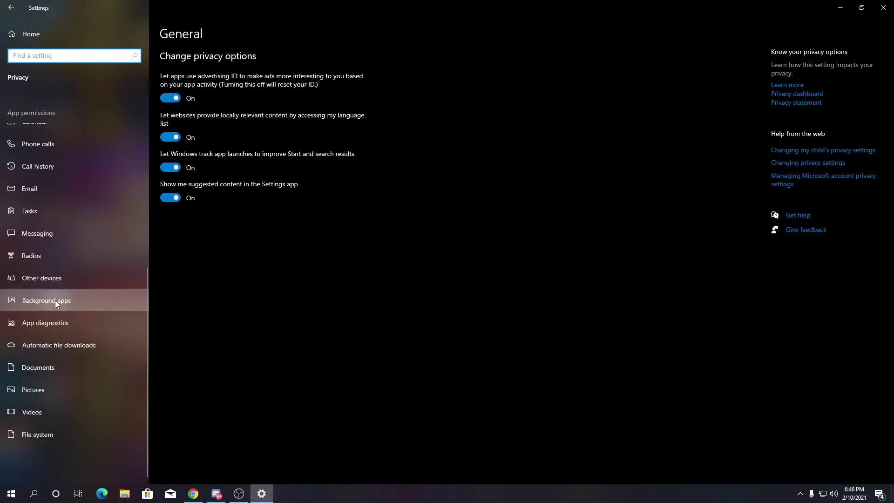
pyautogui.click(55, 300)
pyautogui.click(176, 89)
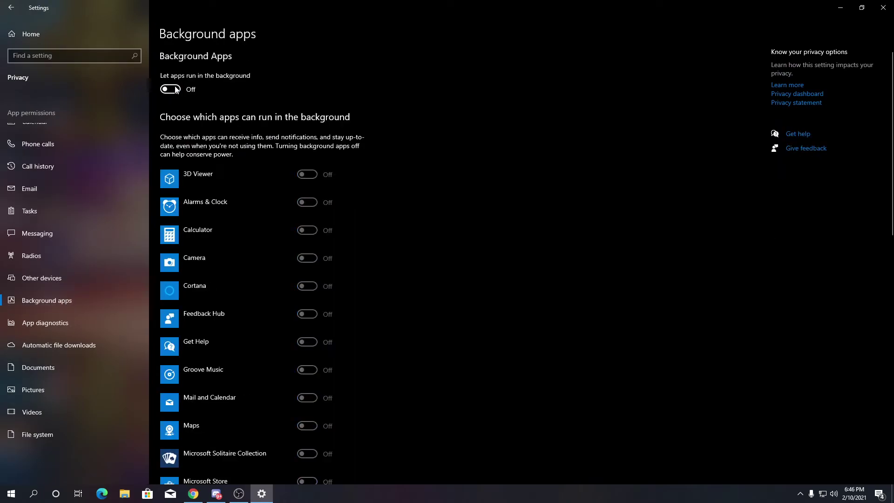
# Disable Xbox Game Bar in the gaming settings.
pyautogui.click(24, 33)
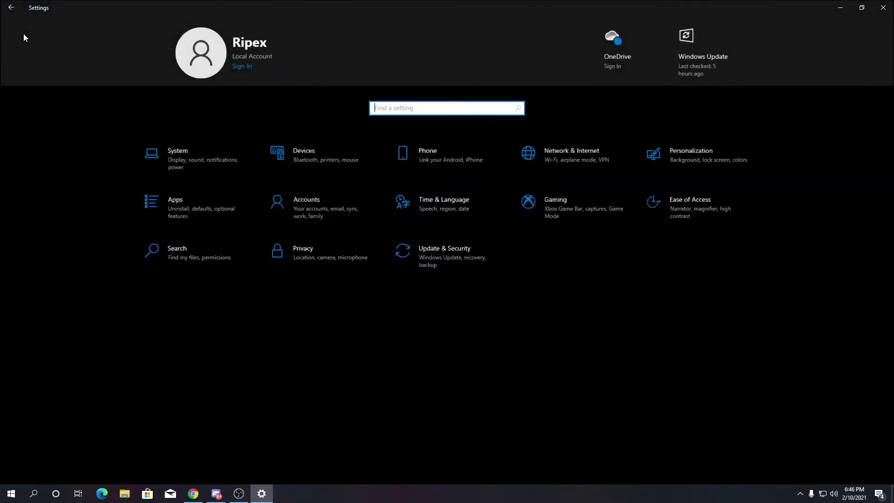
pyautogui.click(587, 206)
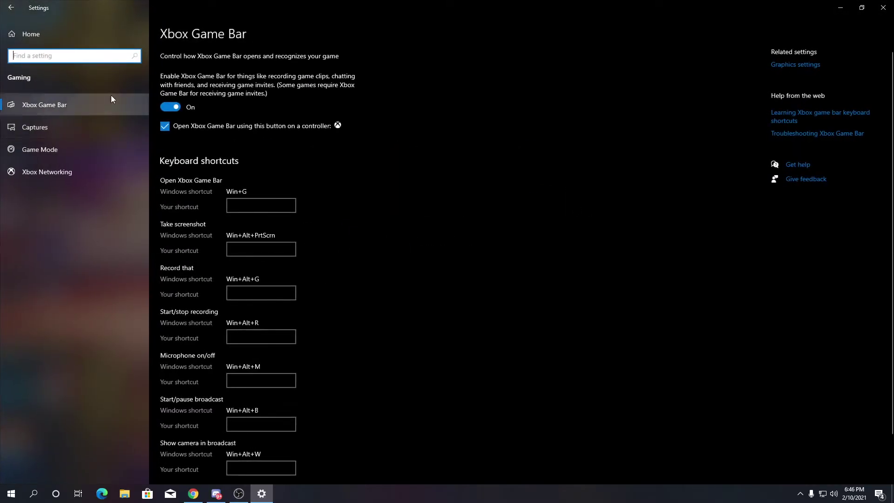
pyautogui.click(172, 107)
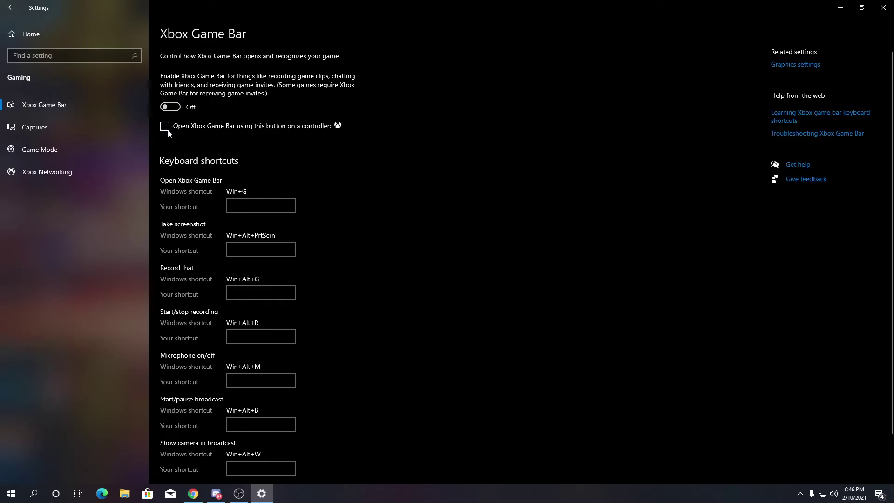
# Turn off audio recording for game captures and open the Game Mode settings.
pyautogui.click(60, 127)
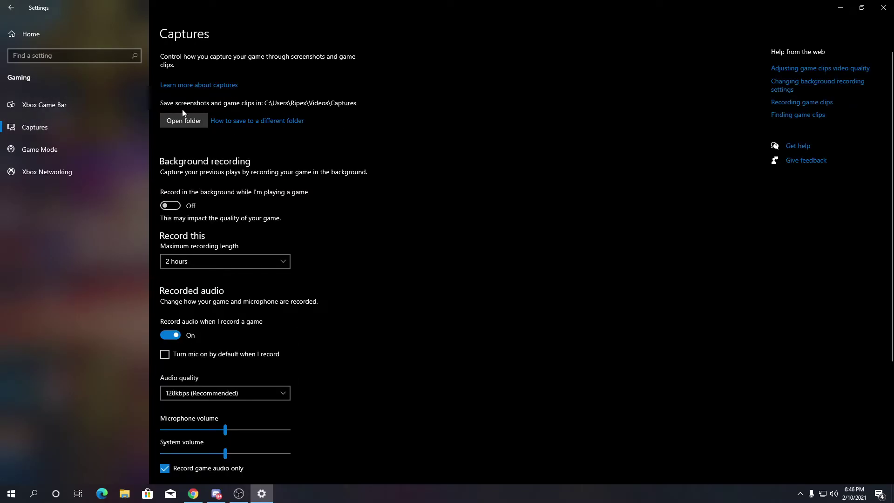
pyautogui.click(171, 335)
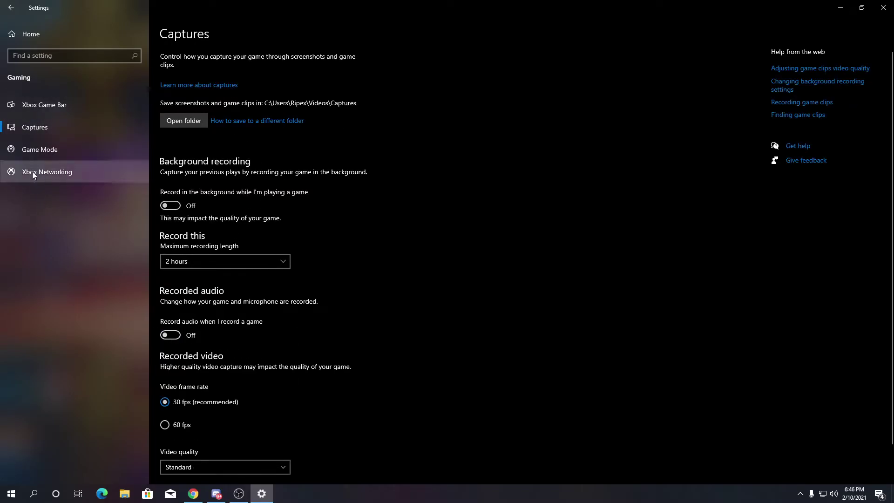
pyautogui.click(32, 152)
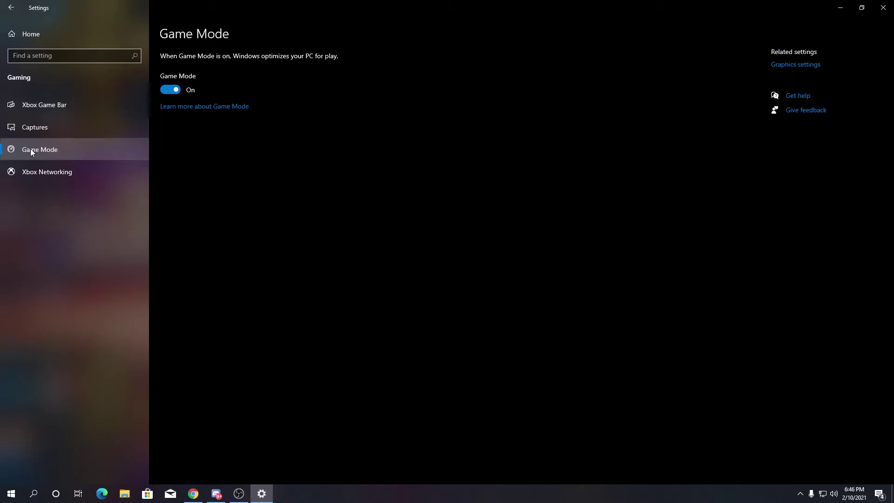
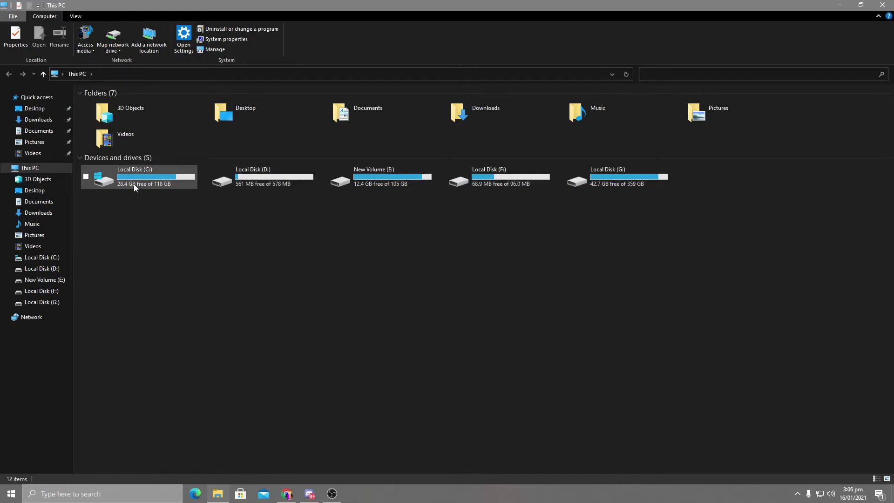
# In File Explorer, open the folder C:\Program Files\Epic Games\Fortnite\FortniteGame\Binaries\Win64.
pyautogui.doubleClick(133, 185)
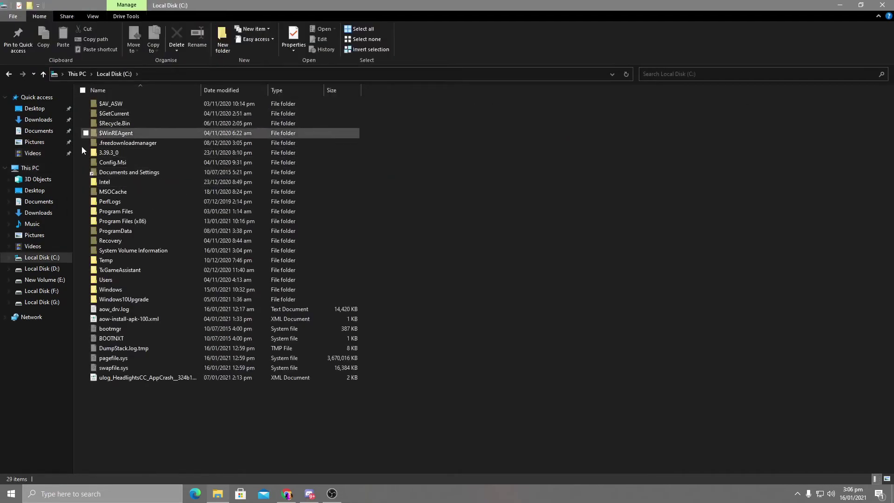
pyautogui.doubleClick(115, 212)
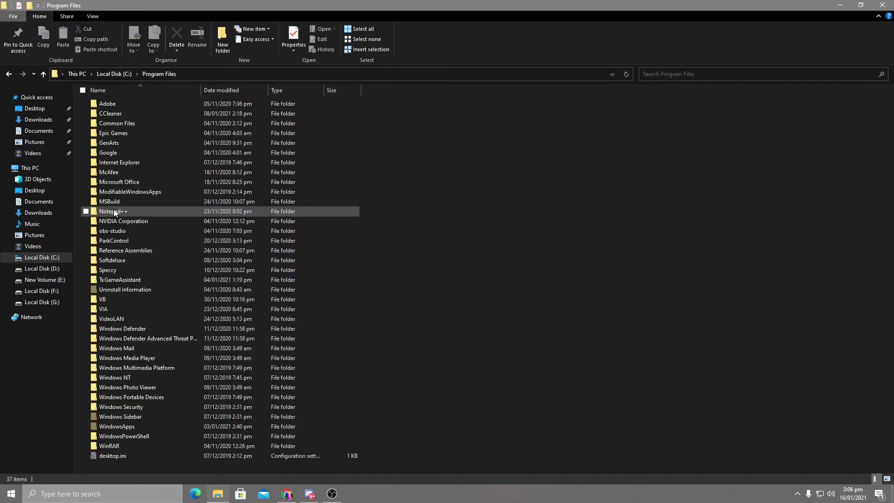
pyautogui.doubleClick(114, 133)
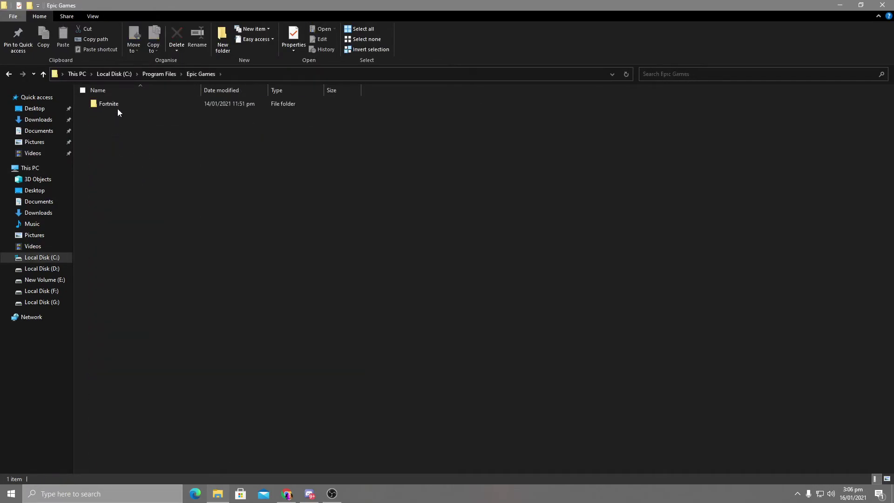
pyautogui.doubleClick(111, 104)
pyautogui.doubleClick(110, 124)
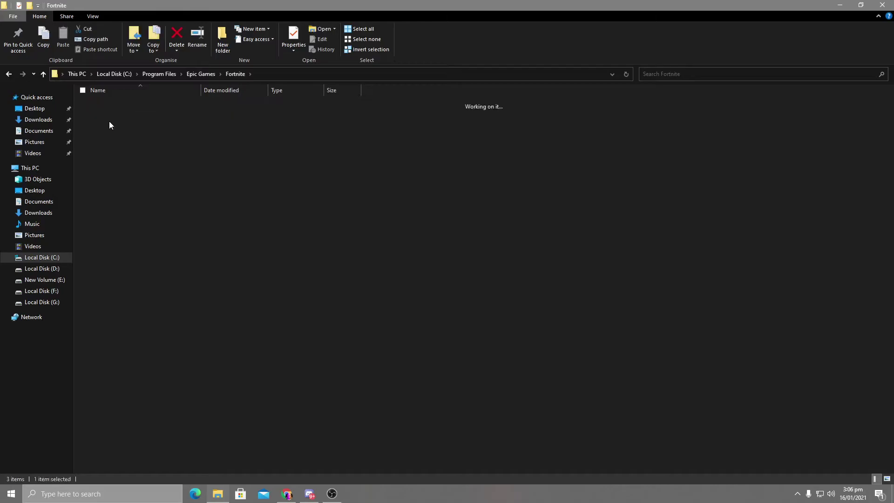
pyautogui.doubleClick(119, 104)
pyautogui.doubleClick(113, 115)
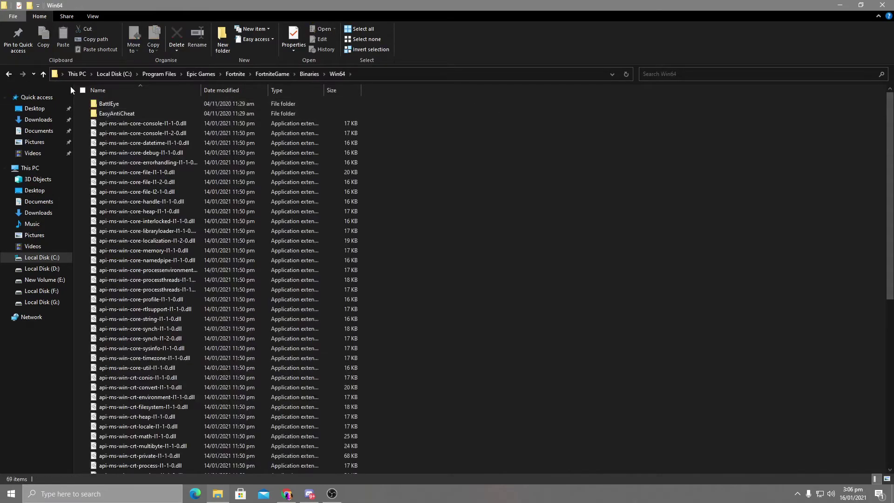
# Open the compatibility properties of FortniteClient-Win64-Shipping.exe.
pyautogui.scroll(-10, 133, 189)
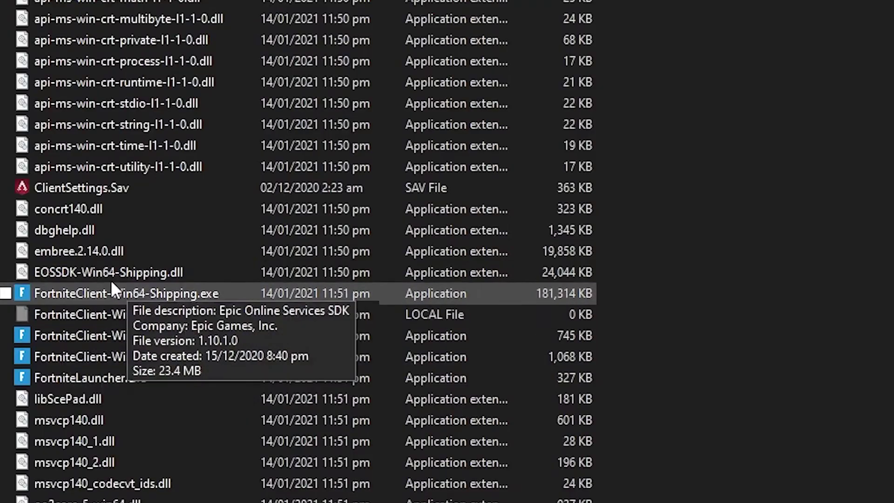
pyautogui.rightClick(60, 291)
pyautogui.click(138, 274)
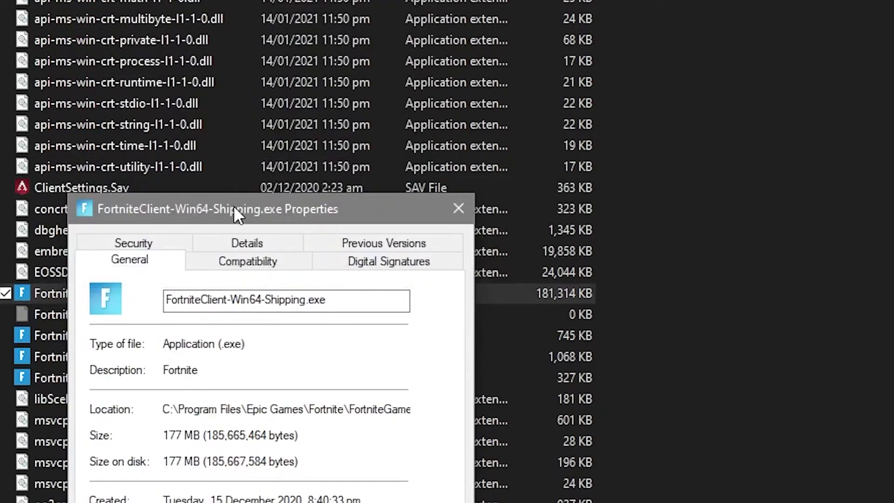
pyautogui.moveTo(233, 206); pyautogui.dragTo(271, 44)
pyautogui.click(285, 100)
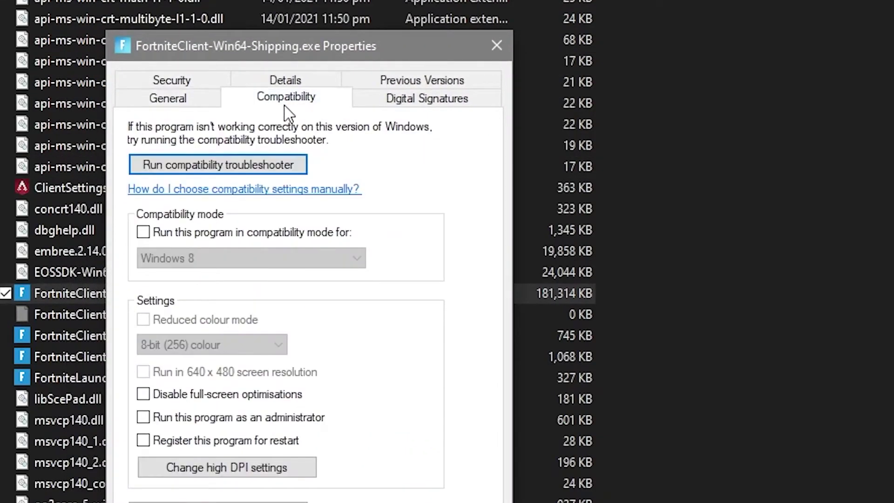
# Set FortniteClient-Win64-Shipping.exe to run in Windows 8 compatibility mode with full-screen optimisations disabled, and confirm the properties.
pyautogui.click(149, 233)
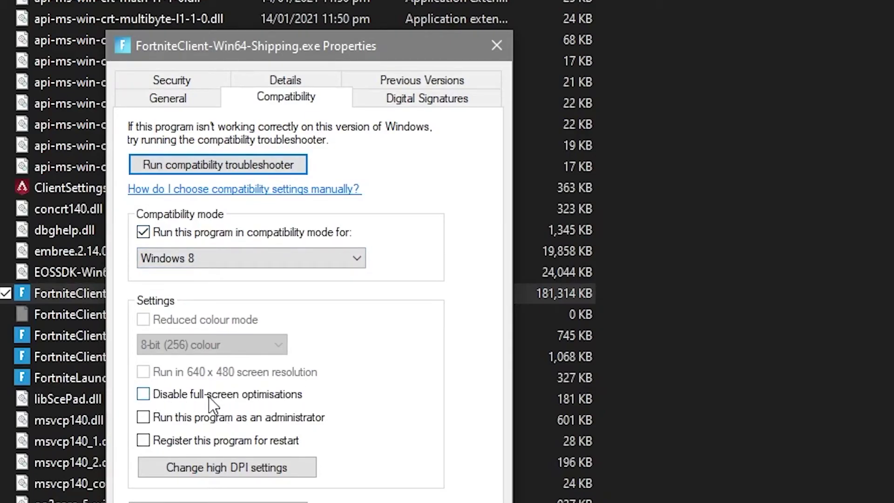
pyautogui.click(180, 394)
pyautogui.click(158, 419)
pyautogui.click(145, 419)
pyautogui.click(205, 472)
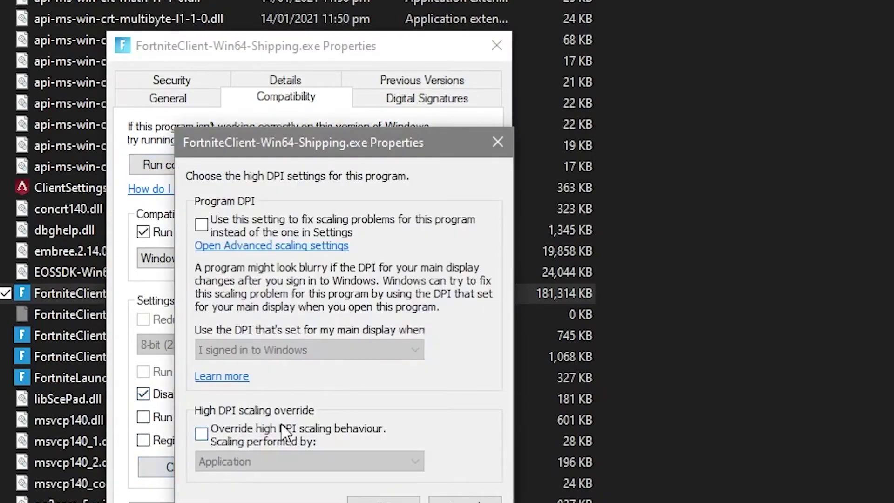
pyautogui.click(368, 499)
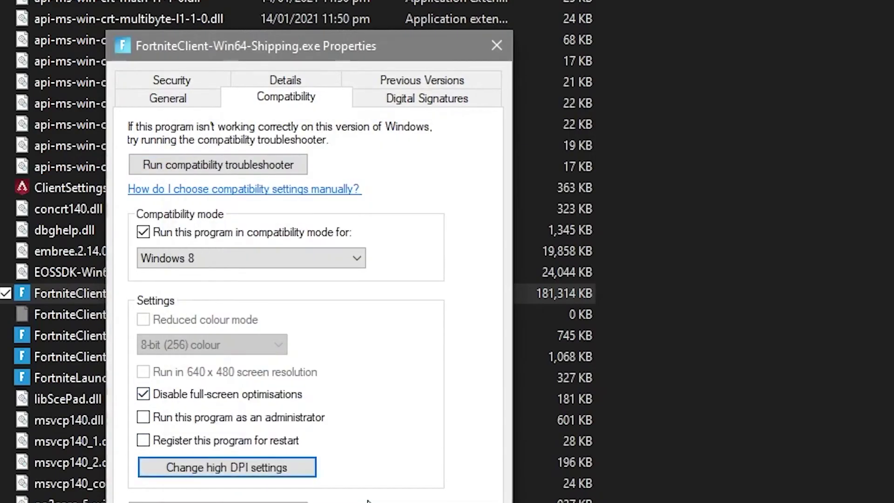
pyautogui.click(368, 500)
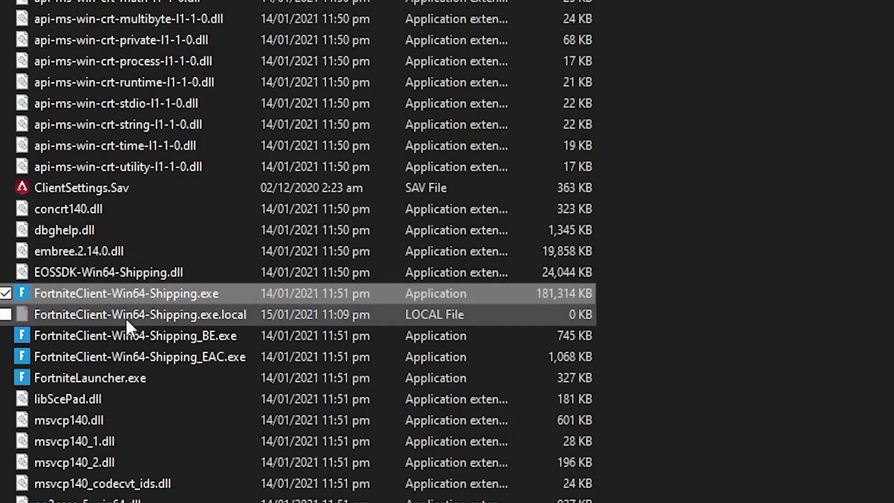
pyautogui.moveTo(625, 333); pyautogui.dragTo(371, 383)
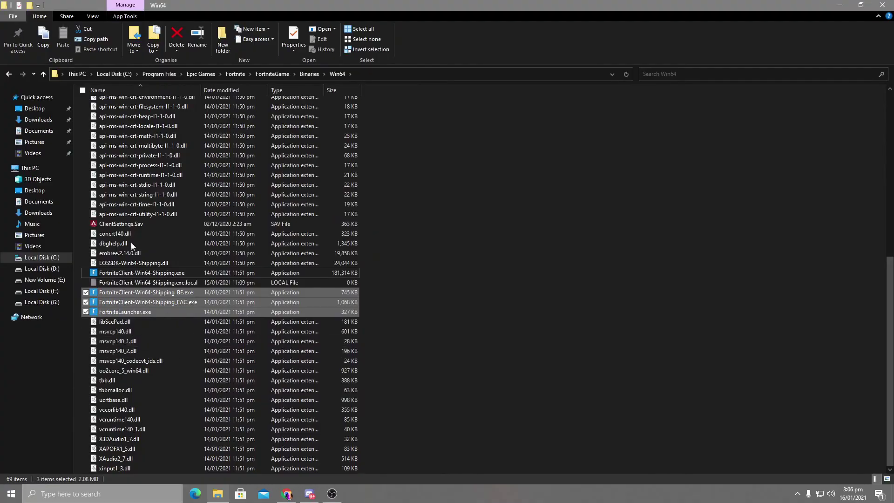
pyautogui.click(597, 242)
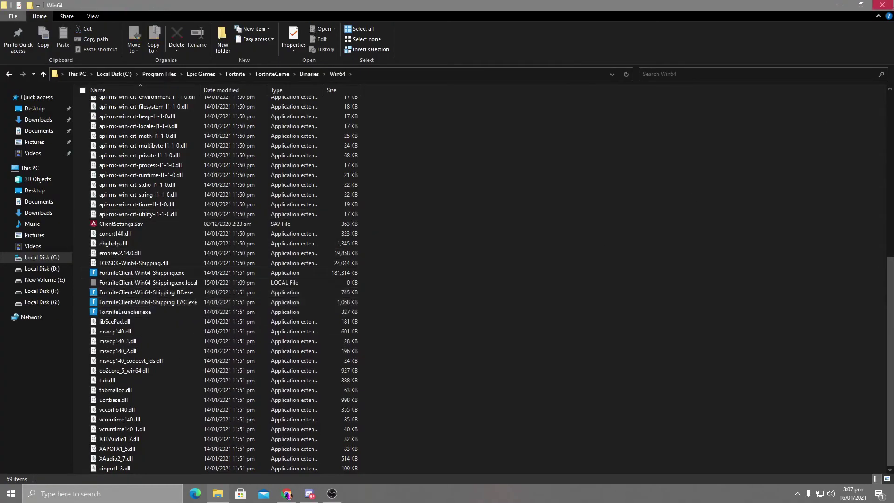
# Close the Win64 folder window, switch to the Epic Games Launcher and open its settings.
pyautogui.click(889, 4)
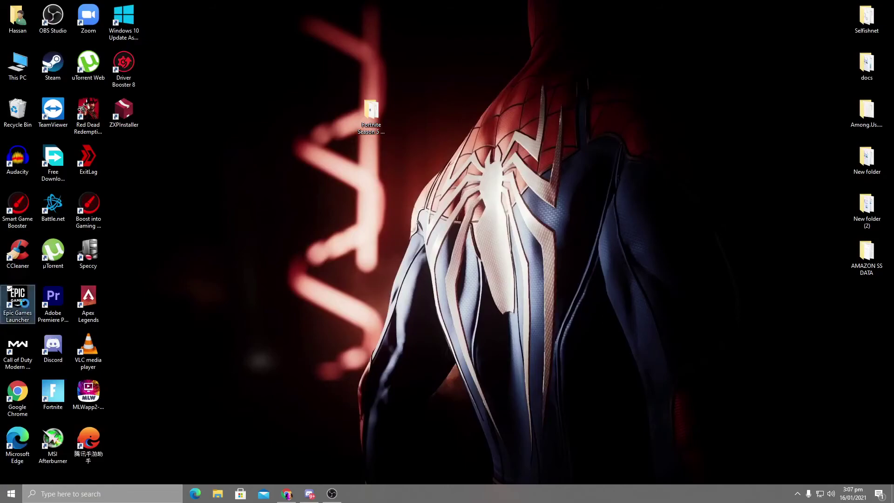
pyautogui.rightClick(23, 307)
pyautogui.click(50, 139)
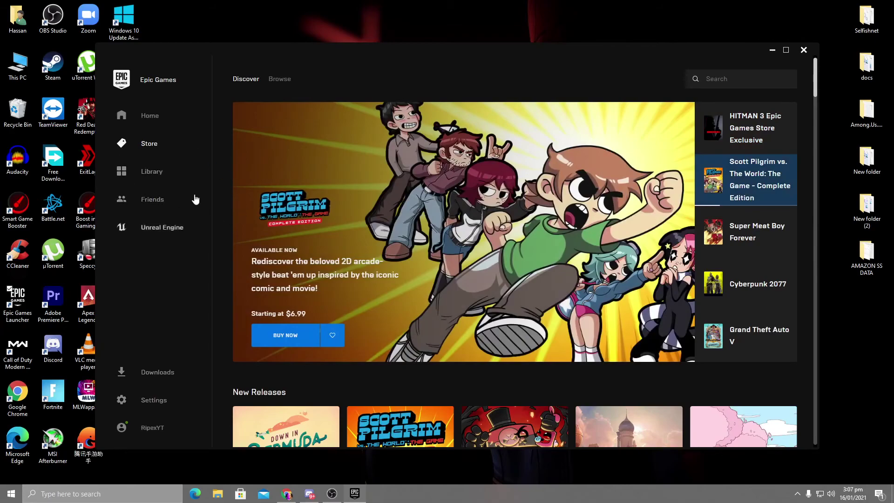
pyautogui.click(145, 400)
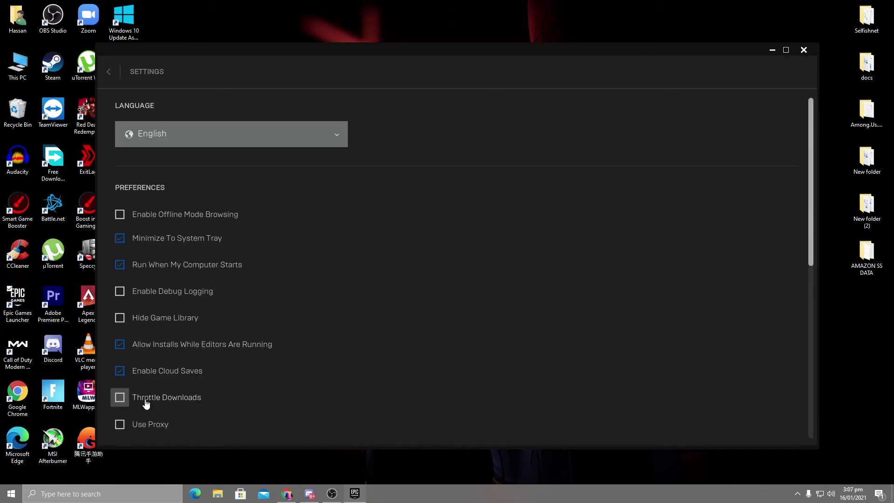
# Enable additional command line arguments for Fortnite under the managed games, enter d3d11 as the argument, and close the launcher.
pyautogui.scroll(-9, 201, 325)
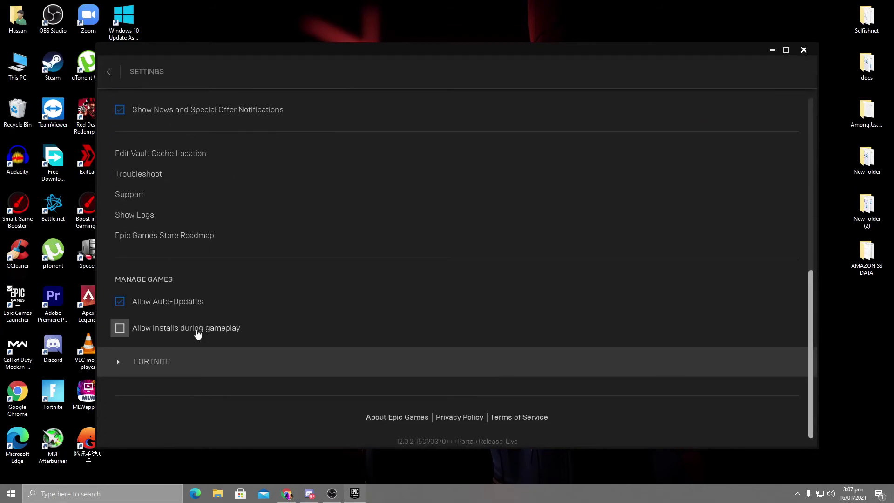
pyautogui.click(120, 361)
pyautogui.scroll(-1, 214, 393)
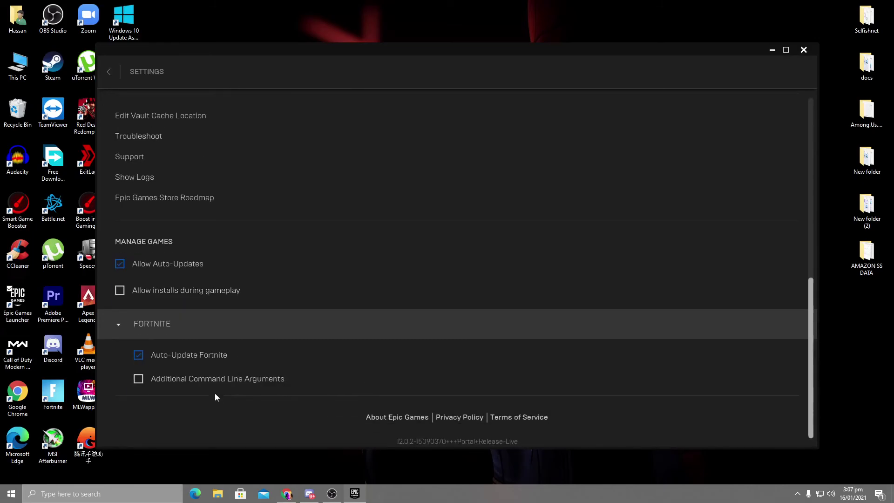
pyautogui.click(169, 376)
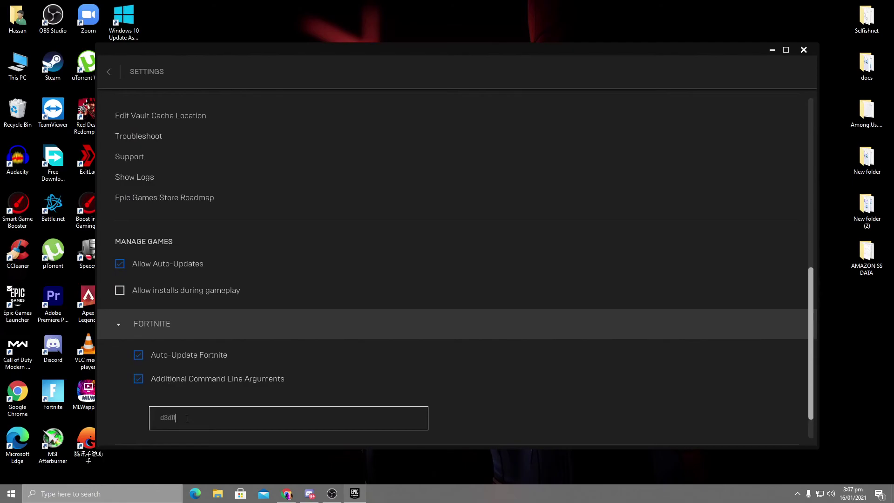
pyautogui.click(125, 326)
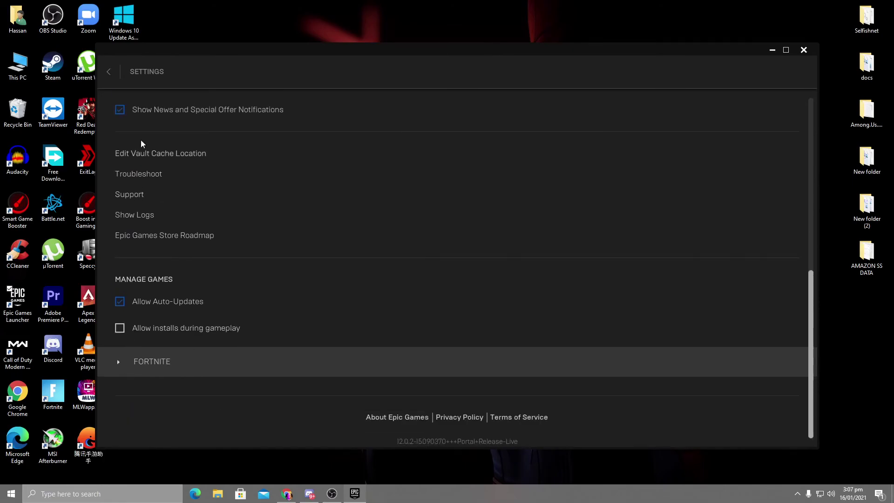
pyautogui.click(106, 72)
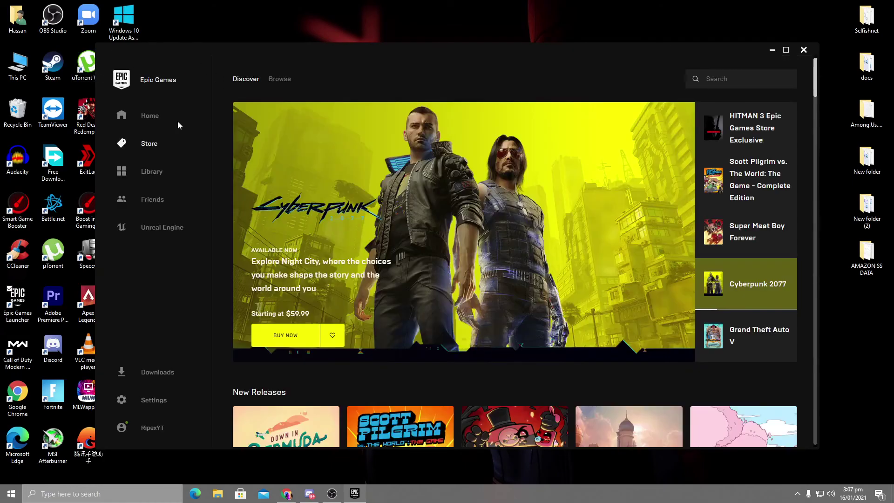
pyautogui.click(803, 50)
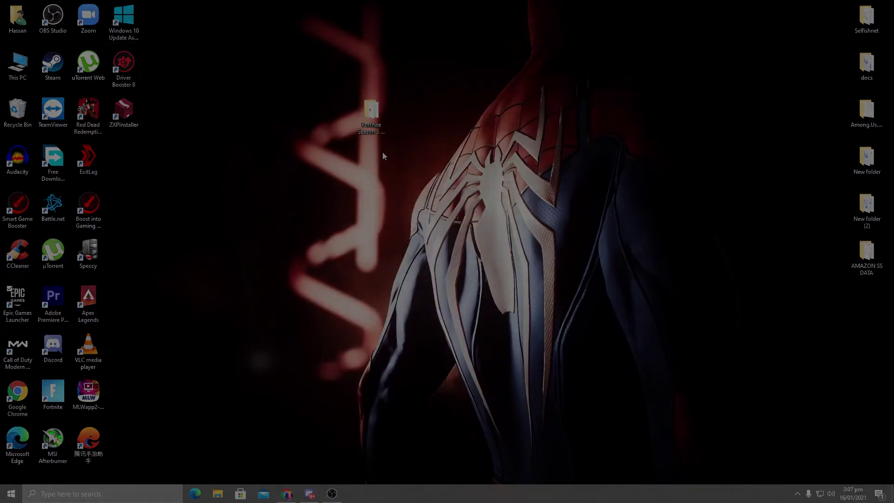